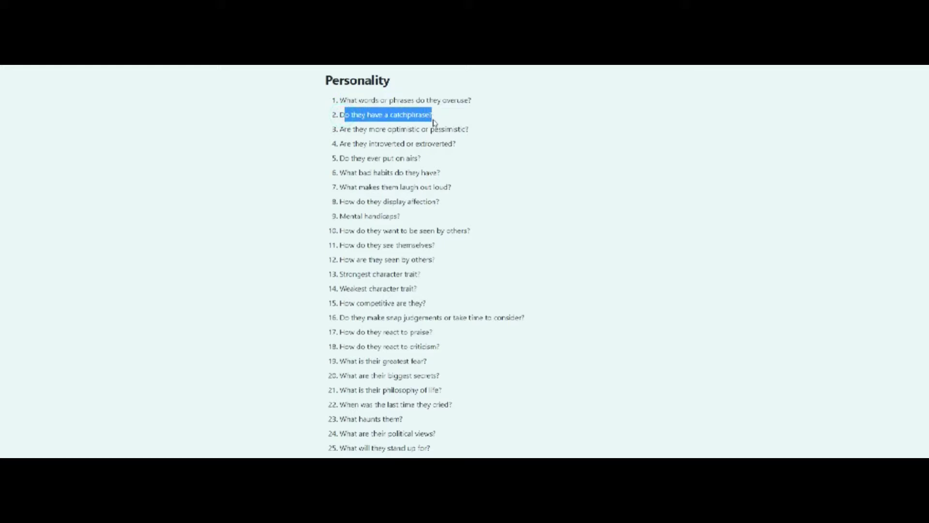
# - Move on from the Personality questions to Friends and Family and highlight the question "Ideal best friend?"
pyautogui.click(480, 122)
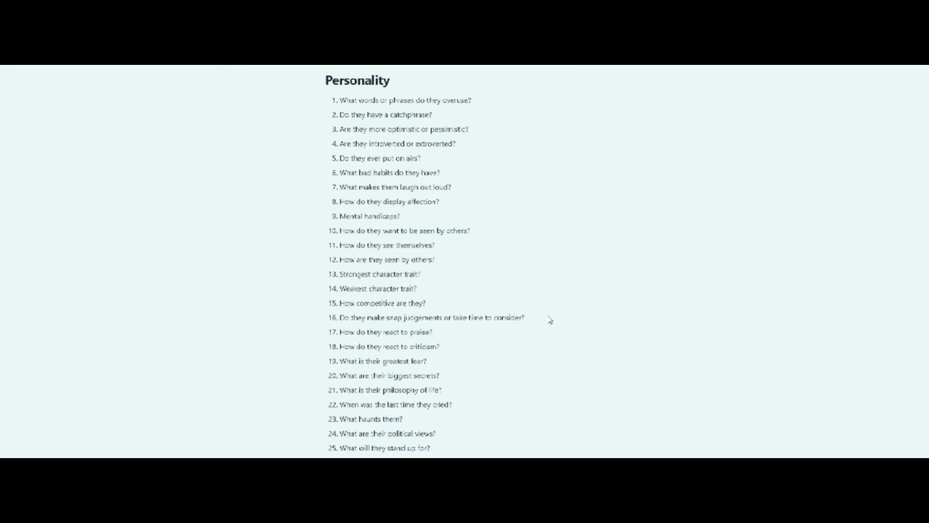
pyautogui.scroll(-10, 550, 320)
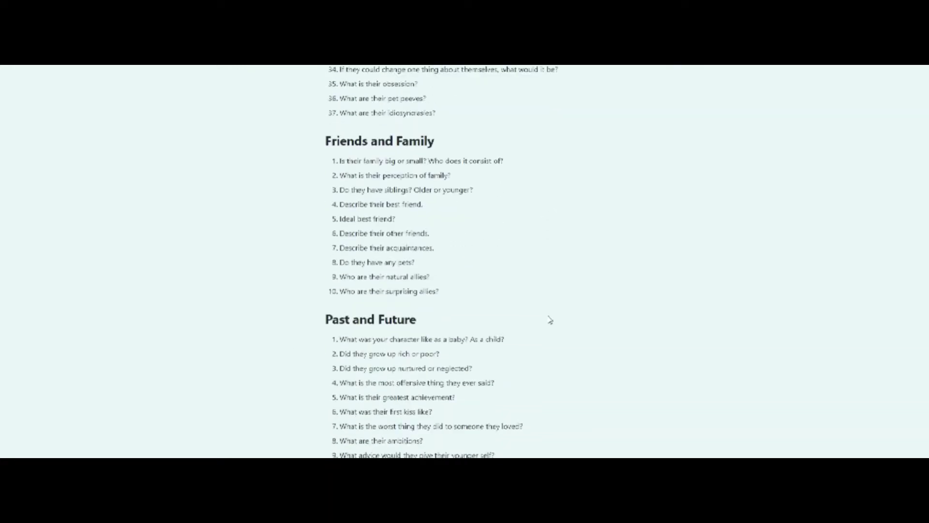
pyautogui.moveTo(398, 219); pyautogui.dragTo(340, 227)
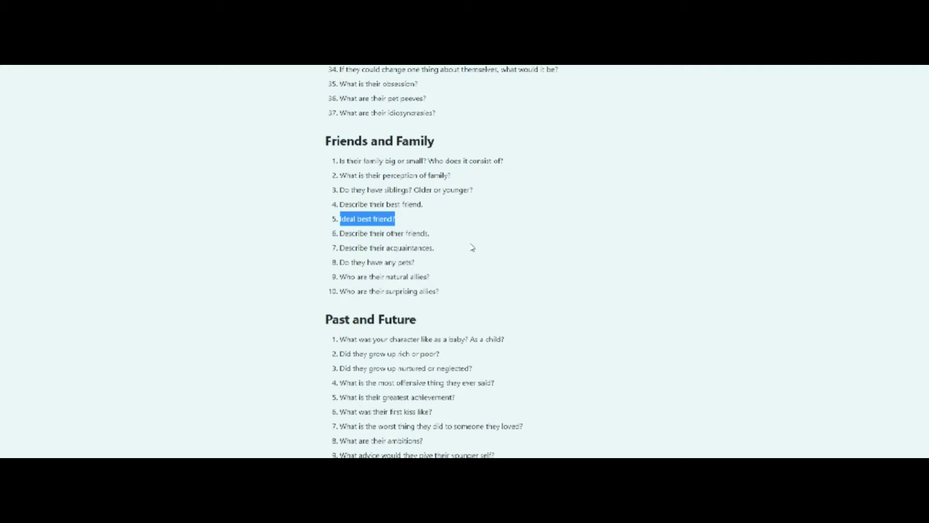
# - Read through the Past and Future and Love sections of the character questionnaire
pyautogui.scroll(-4, 558, 250)
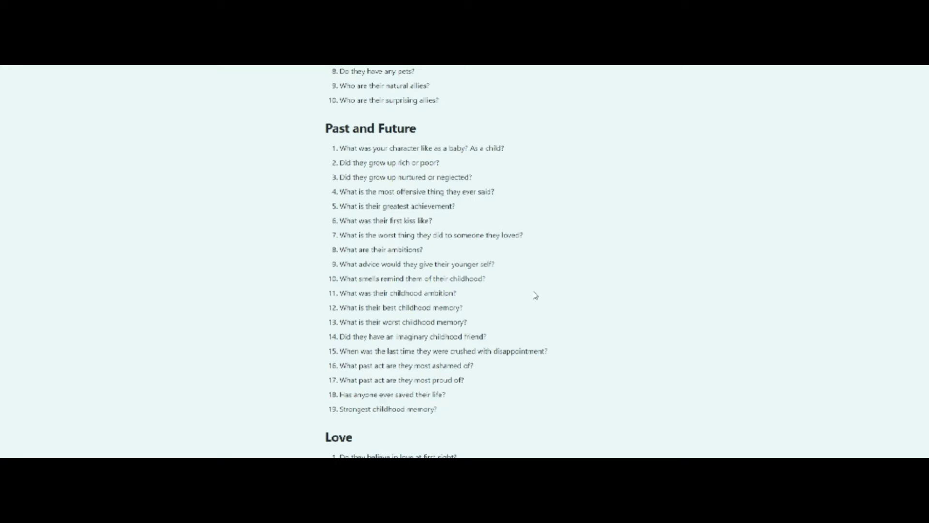
pyautogui.scroll(-6, 536, 296)
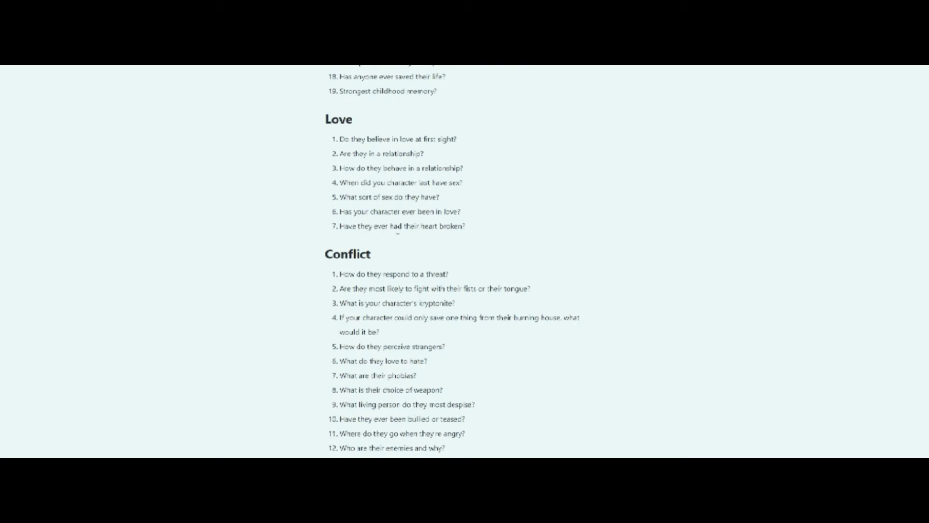
pyautogui.scroll(3, 397, 234)
pyautogui.scroll(-5, 398, 236)
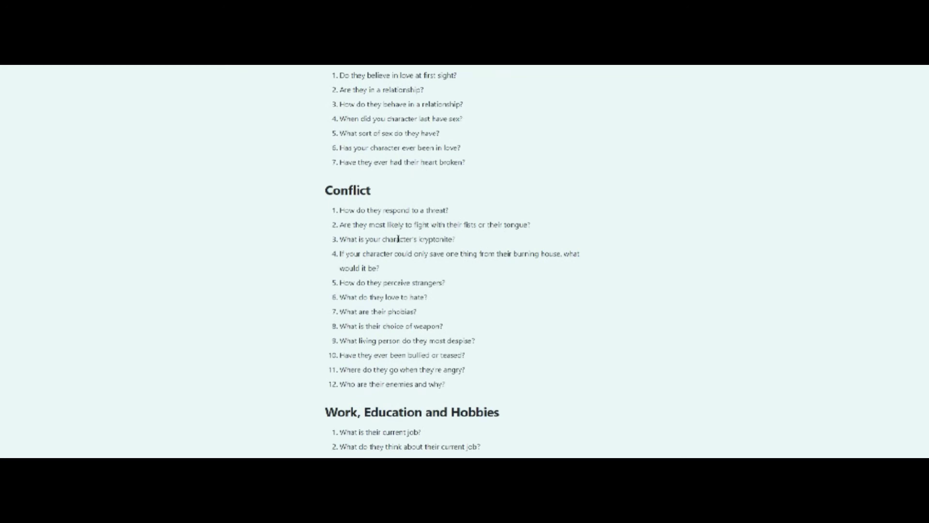
# - In the Conflict section, highlight "love to hate?" and the burning house question, and clear the highlight
pyautogui.scroll(-2, 398, 239)
pyautogui.moveTo(419, 248)
pyautogui.mouseDown()
pyautogui.moveTo(340, 249)
pyautogui.moveTo(427, 234)
pyautogui.mouseUp()
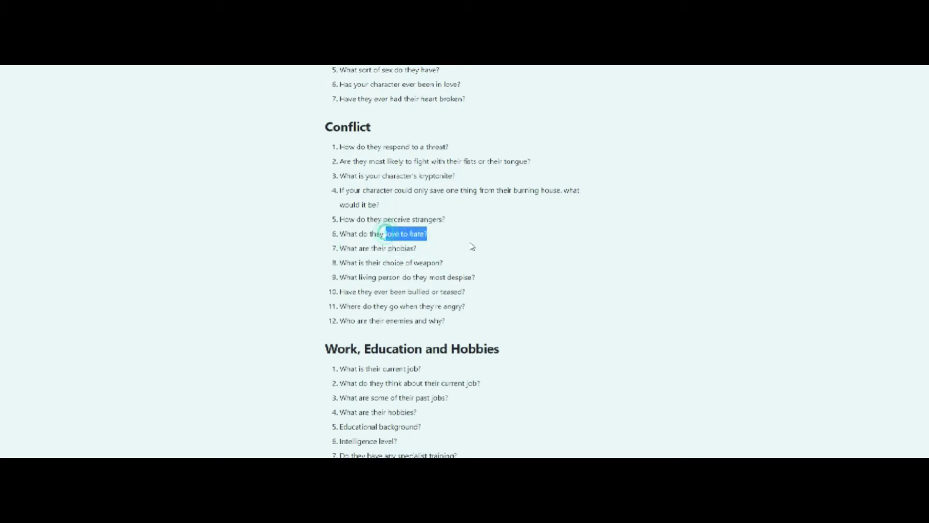
pyautogui.moveTo(341, 191); pyautogui.dragTo(384, 207)
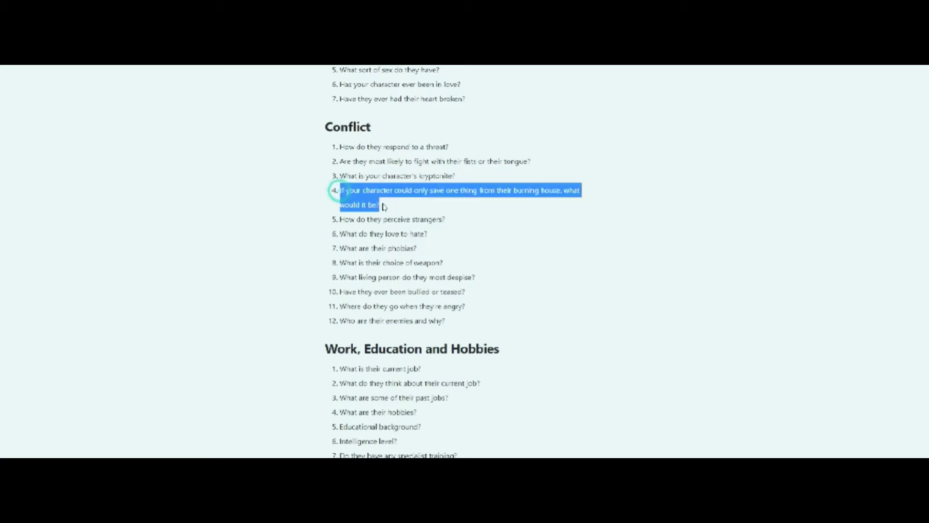
pyautogui.click(454, 215)
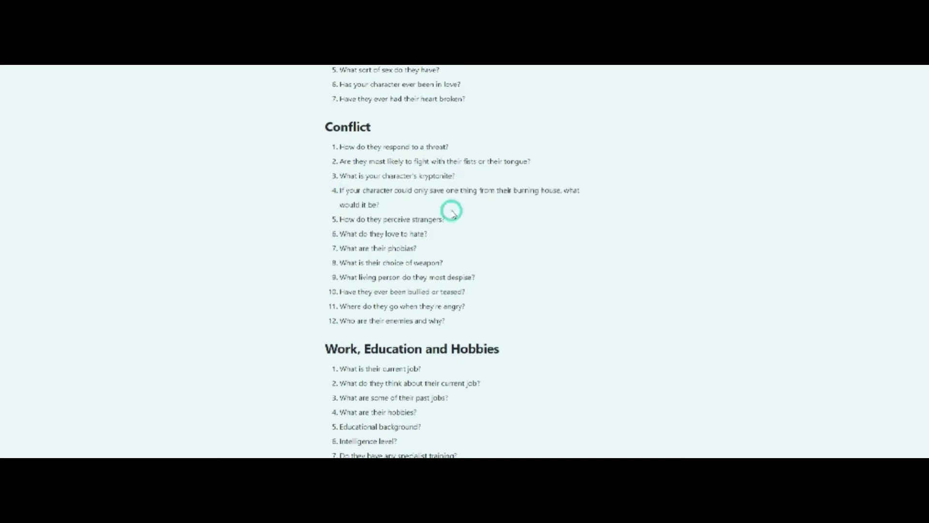
pyautogui.click(454, 214)
# - Review the questions from Work, Education and Hobbies through Spirituality and highlight "What is their zodiac sign?"
pyautogui.scroll(-4, 473, 226)
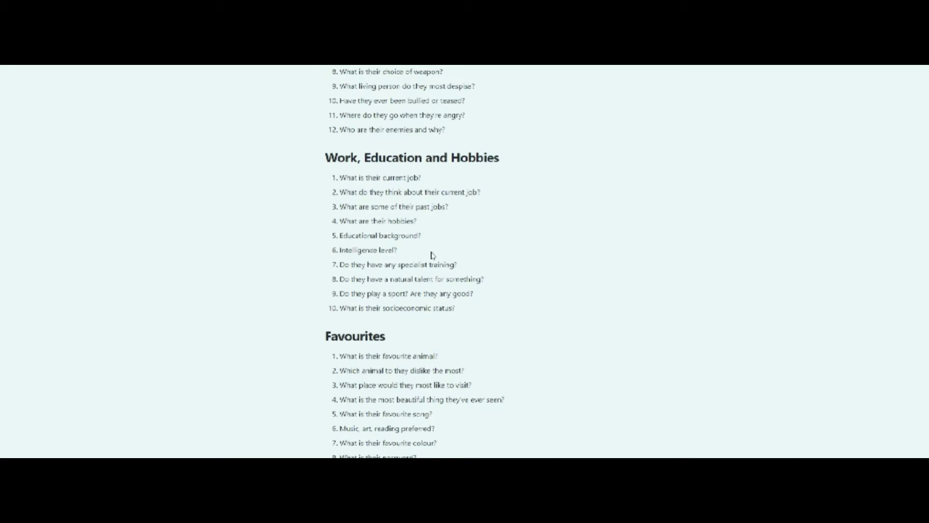
pyautogui.scroll(-4, 433, 256)
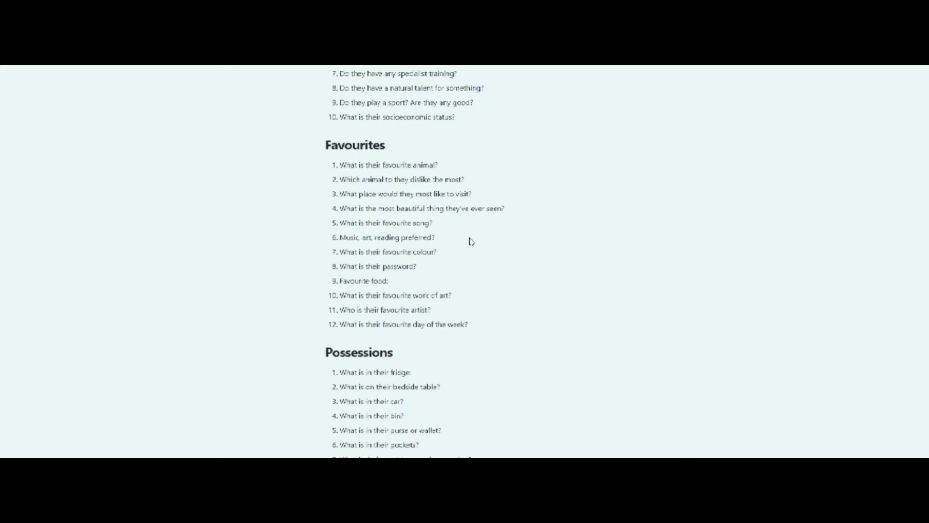
pyautogui.scroll(-2, 472, 241)
pyautogui.scroll(-1, 469, 256)
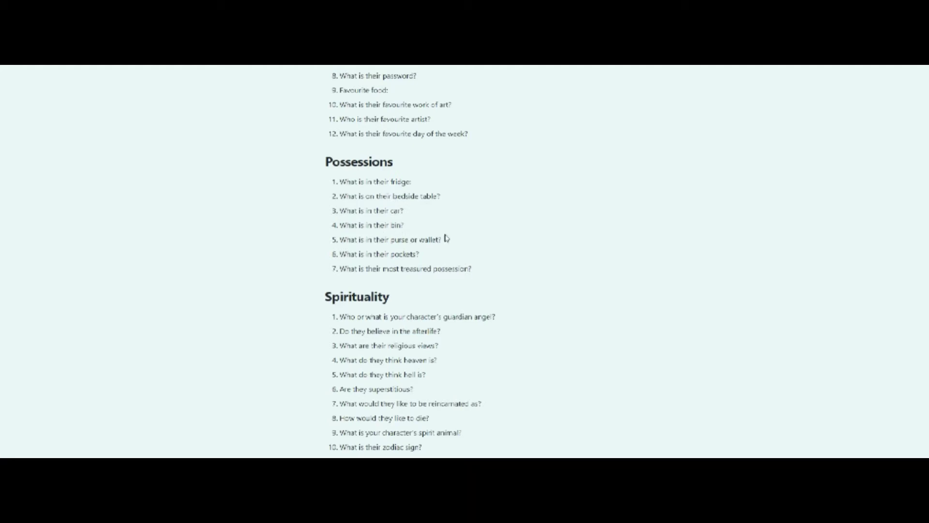
pyautogui.scroll(-4, 446, 239)
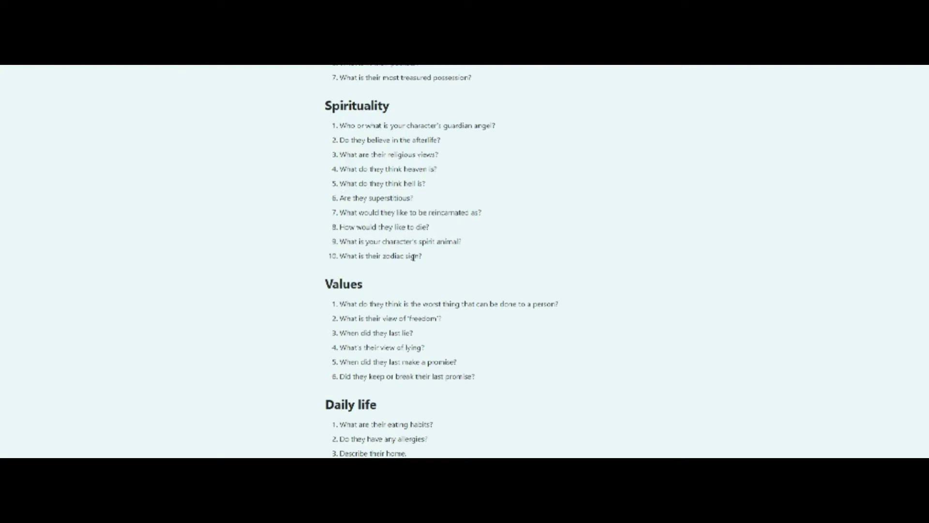
pyautogui.moveTo(425, 260); pyautogui.dragTo(339, 260)
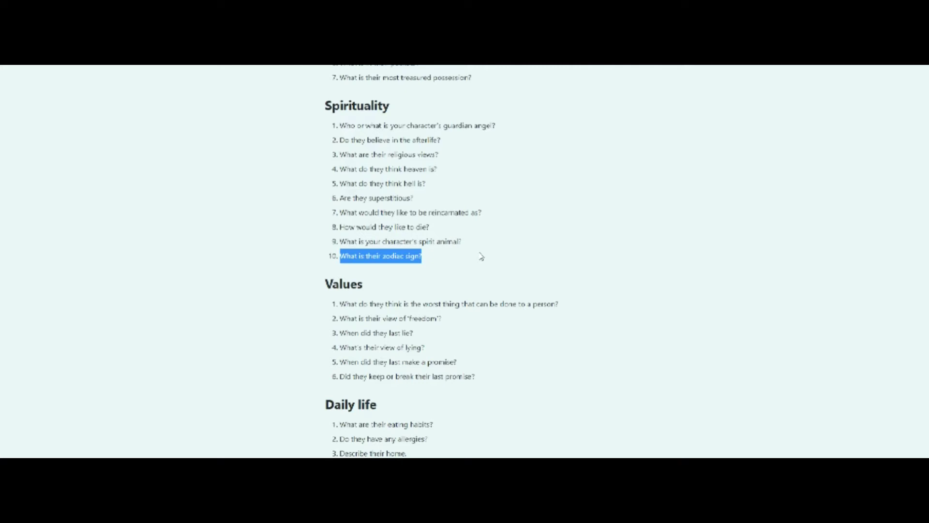
# - Highlight all six questions in the Values section, and clear the highlight
pyautogui.scroll(-3, 482, 257)
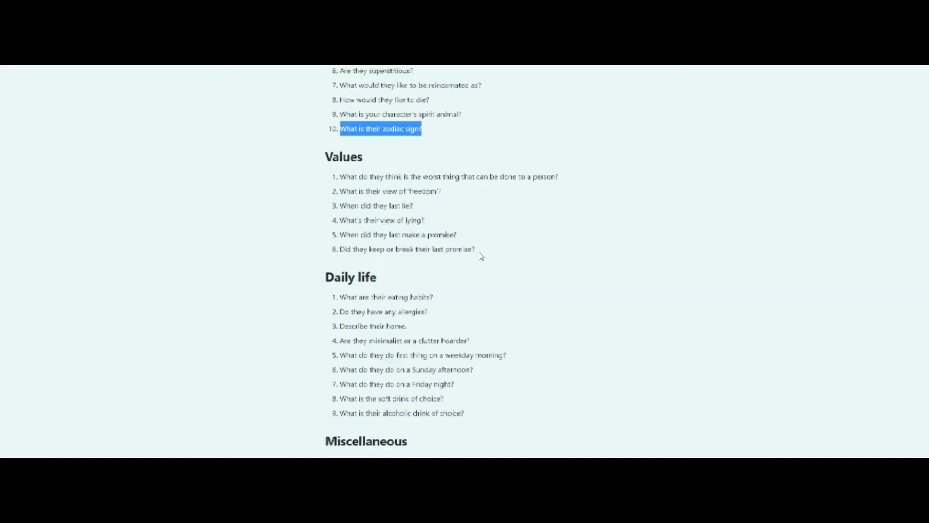
pyautogui.click(482, 256)
pyautogui.moveTo(340, 221); pyautogui.dragTo(352, 220)
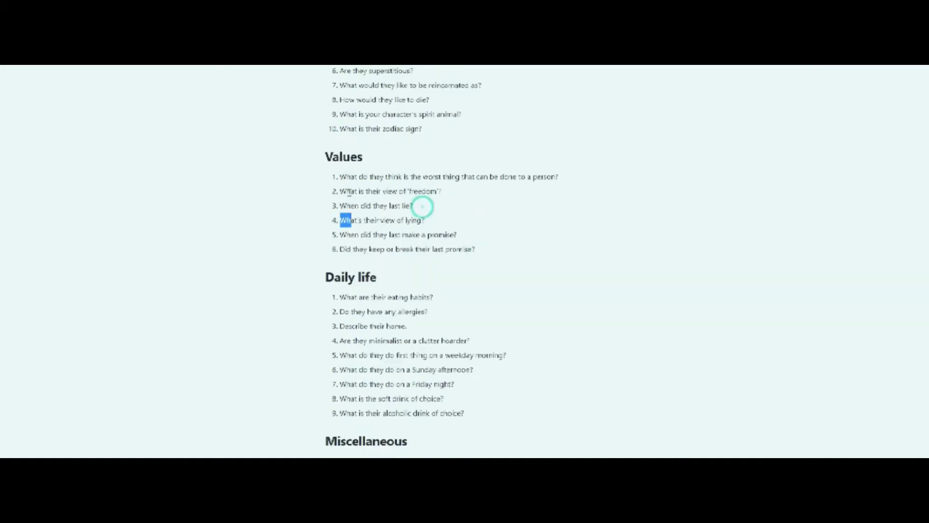
pyautogui.moveTo(340, 177); pyautogui.dragTo(506, 255)
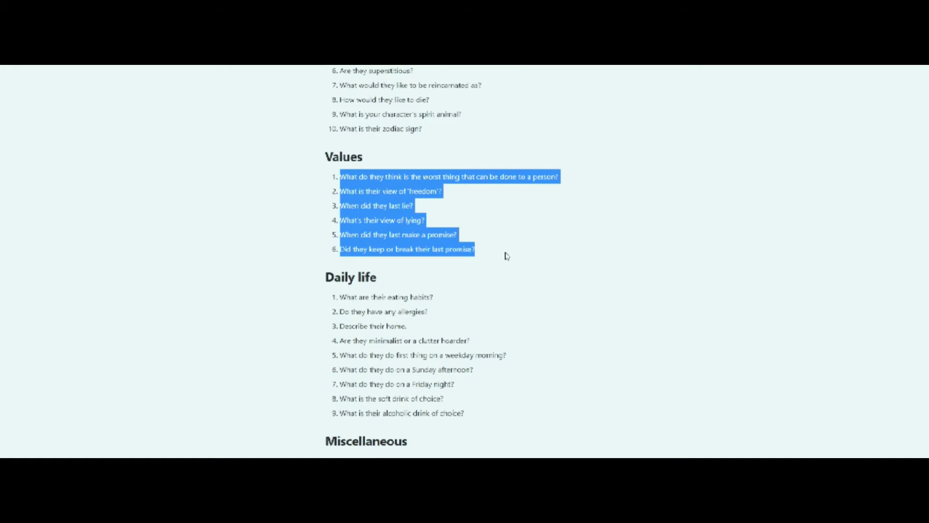
pyautogui.click(507, 256)
# - Look over the Daily life and Miscellaneous questions and open the linked character archetype page
pyautogui.scroll(-3, 506, 256)
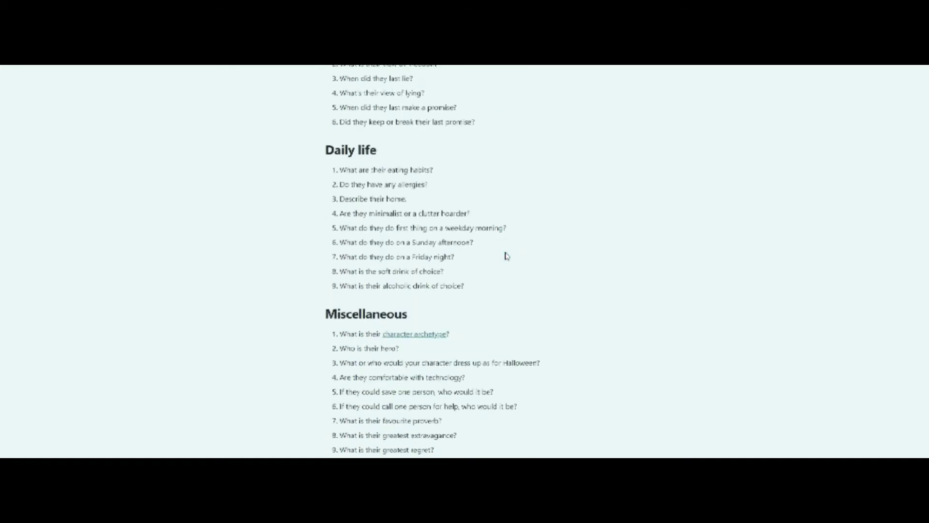
pyautogui.scroll(-4, 507, 256)
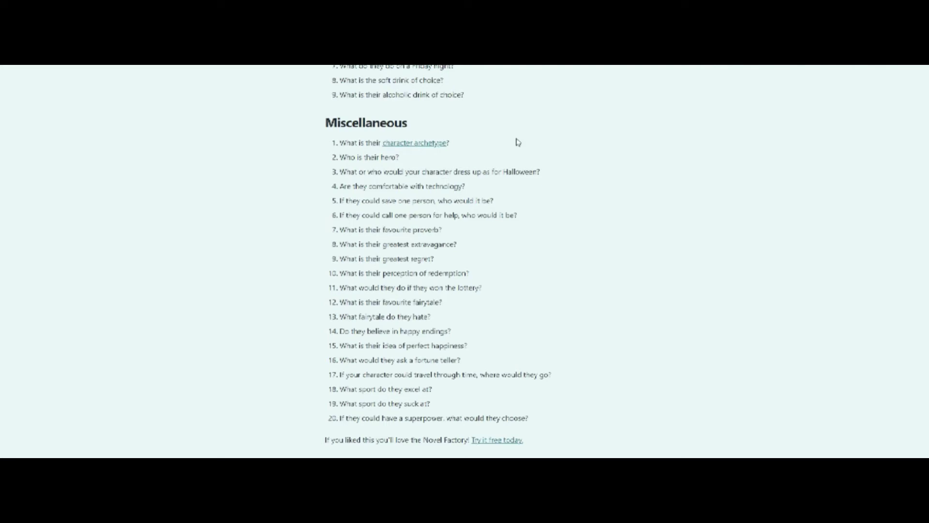
pyautogui.click(410, 145)
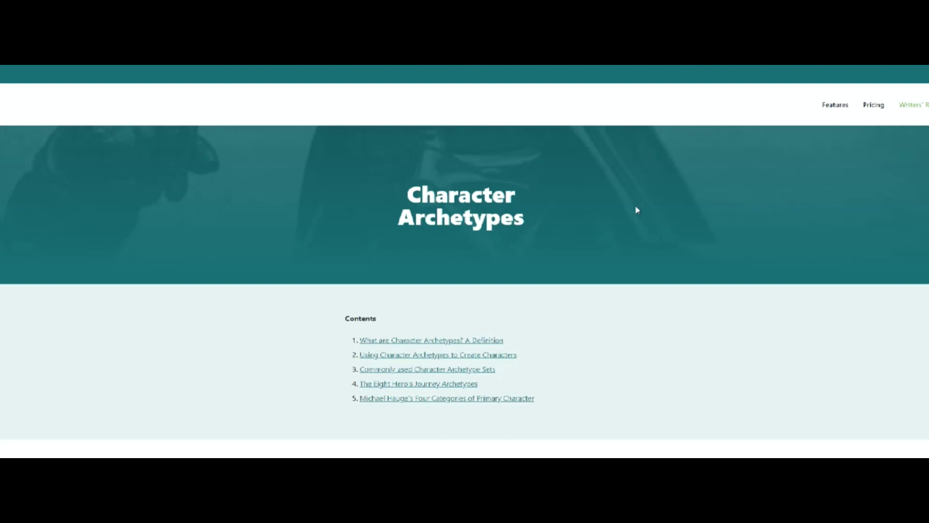
# - Read the Character Archetypes article from its contents list and definition through to the commonly used archetype sets
pyautogui.scroll(-3, 637, 209)
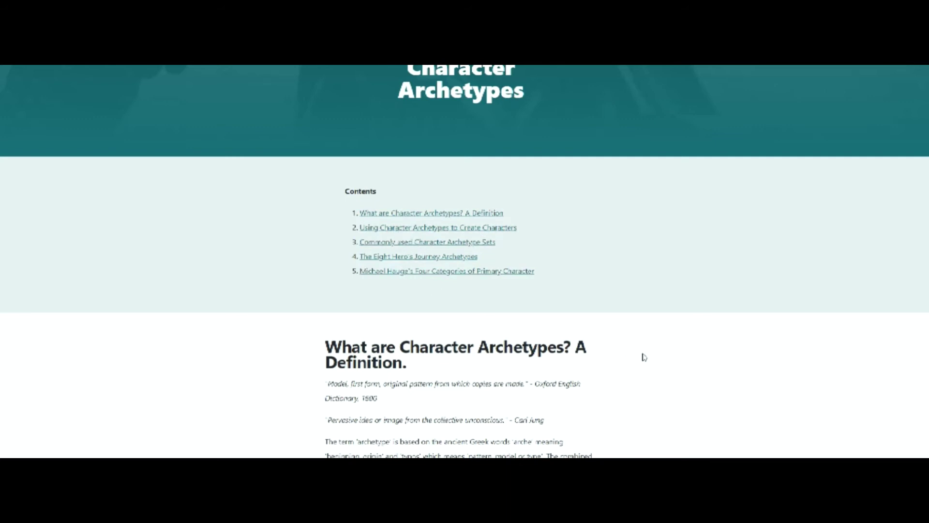
pyautogui.scroll(-3, 644, 357)
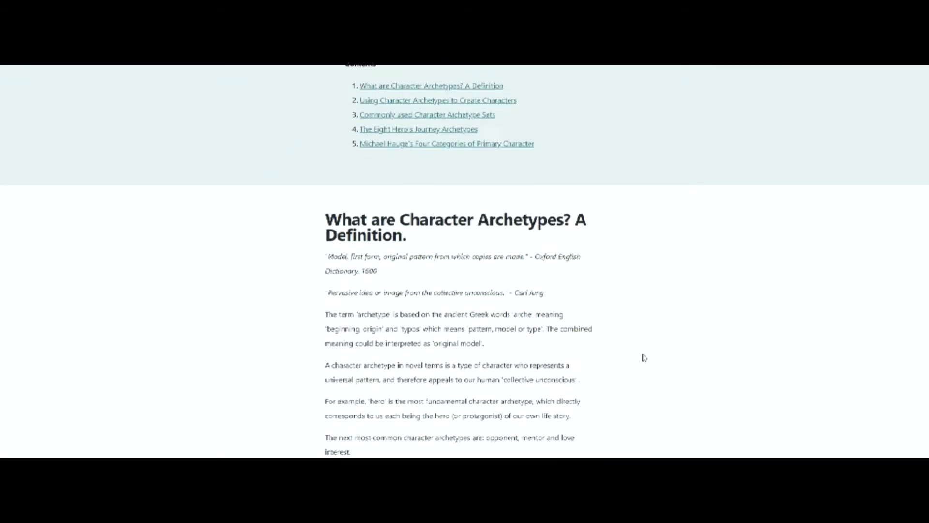
pyautogui.scroll(-2, 644, 358)
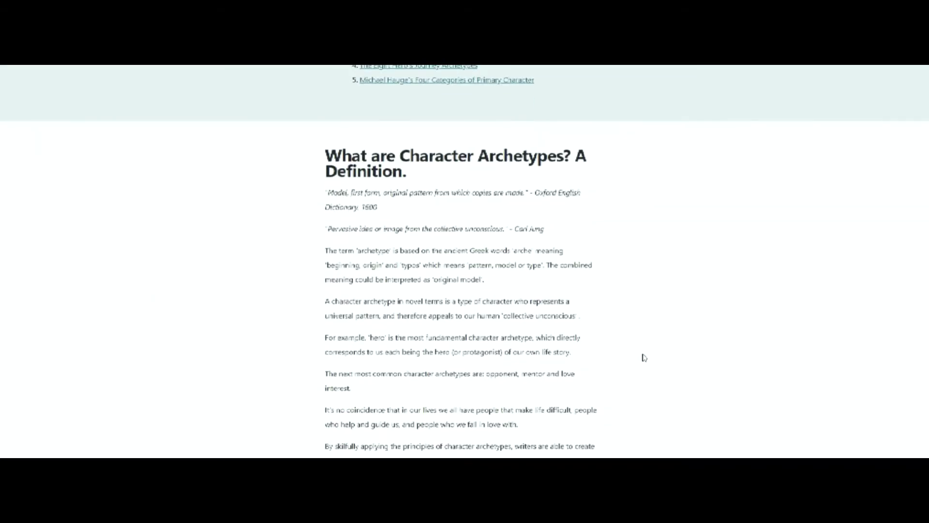
pyautogui.scroll(-5, 644, 358)
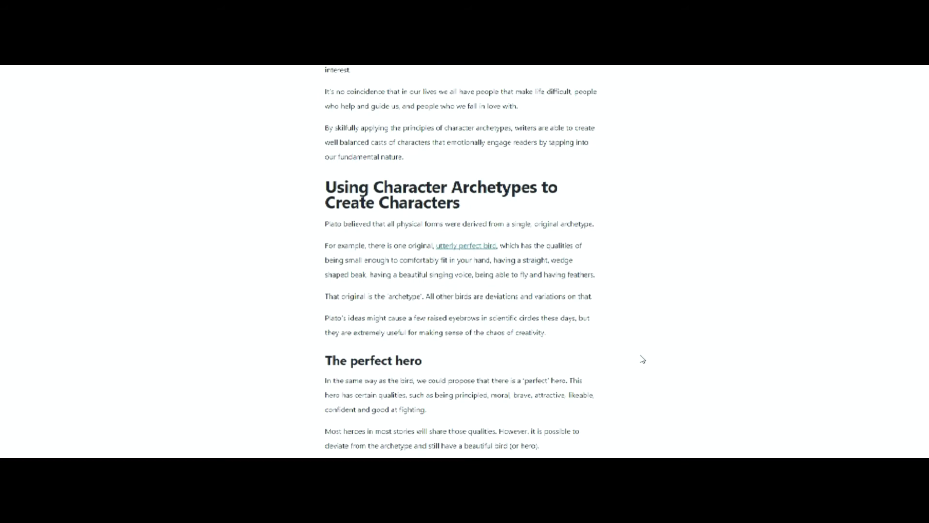
pyautogui.scroll(-4, 643, 358)
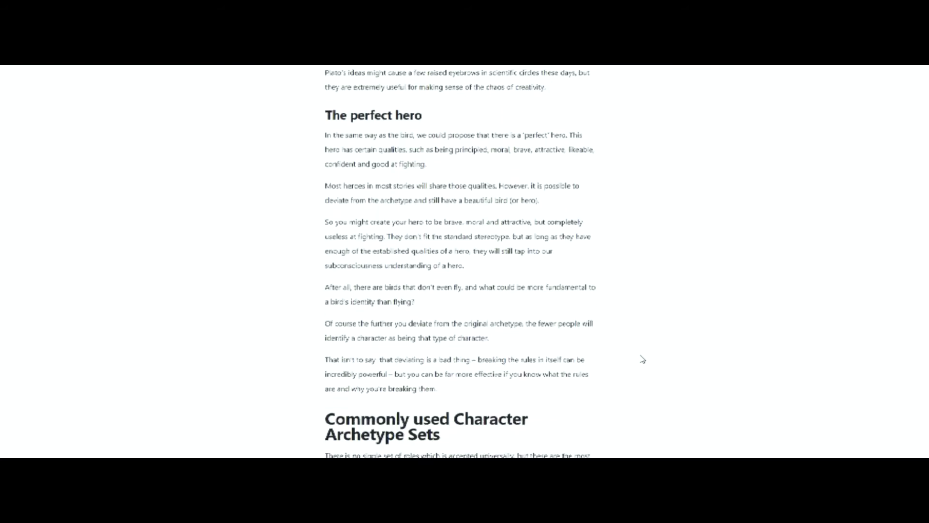
pyautogui.scroll(-4, 643, 359)
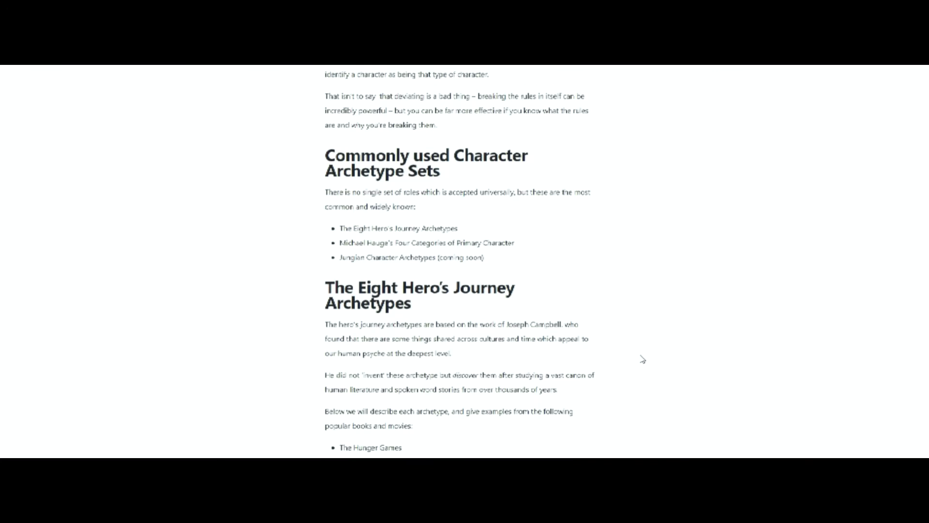
# - Highlight "The Eight Hero's Journey Archetypes" in the list of sets, and the name Joseph Campbell in the section below it
pyautogui.moveTo(458, 230); pyautogui.dragTo(340, 229)
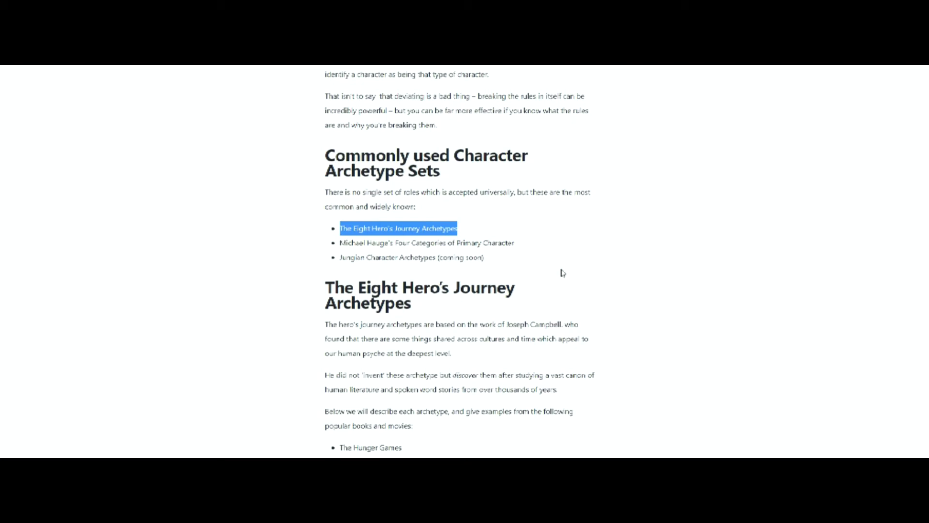
pyautogui.click(508, 324)
pyautogui.moveTo(508, 324); pyautogui.dragTo(561, 324)
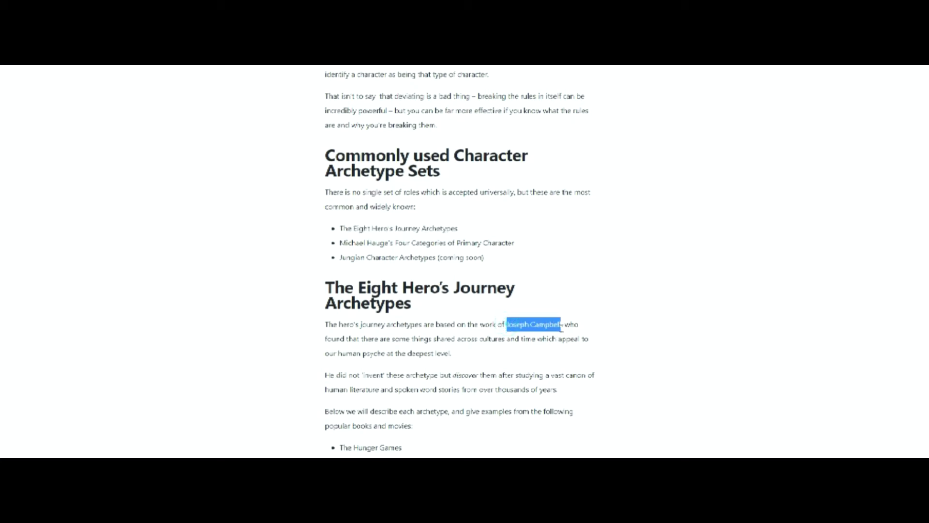
pyautogui.click(662, 312)
# - Examine the hero's journey archetypes and their film and book examples, continuing to Michael Hauge's Four Categories of Primary Character
pyautogui.scroll(-3, 662, 312)
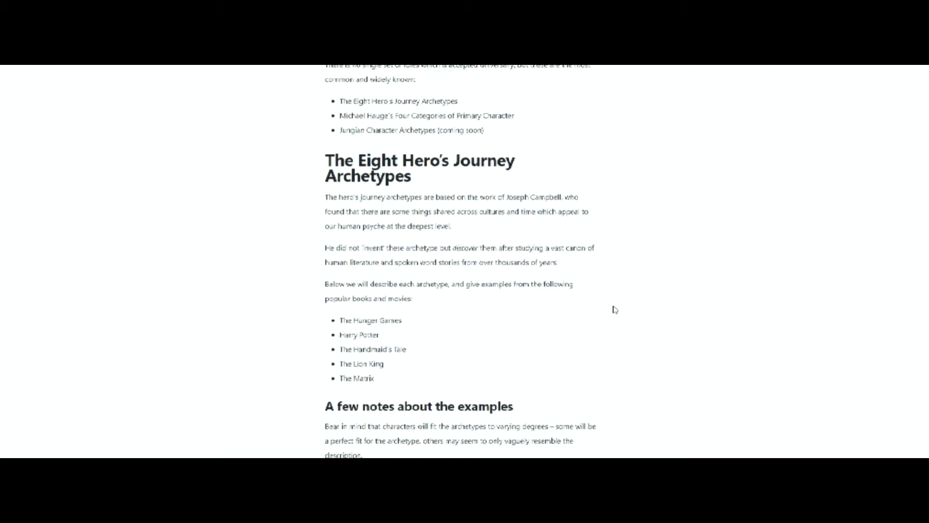
pyautogui.scroll(-4, 618, 306)
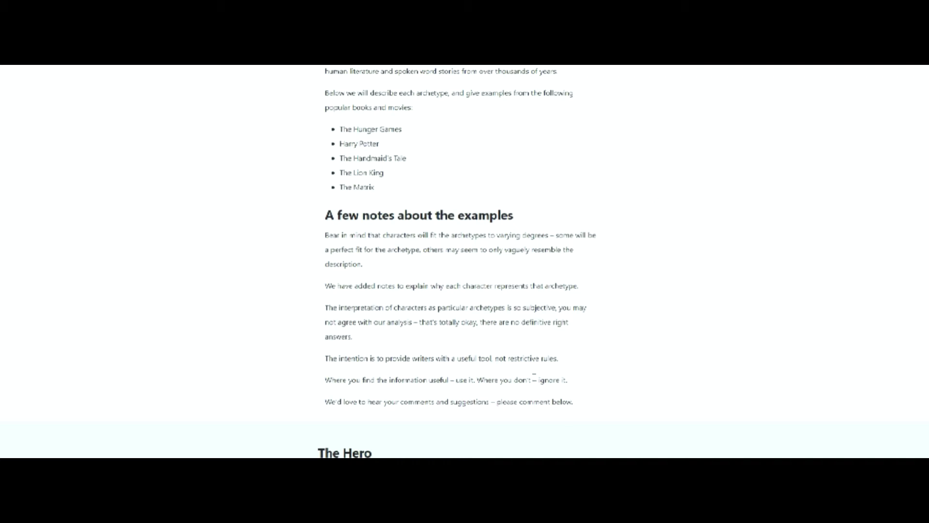
pyautogui.scroll(-4, 660, 382)
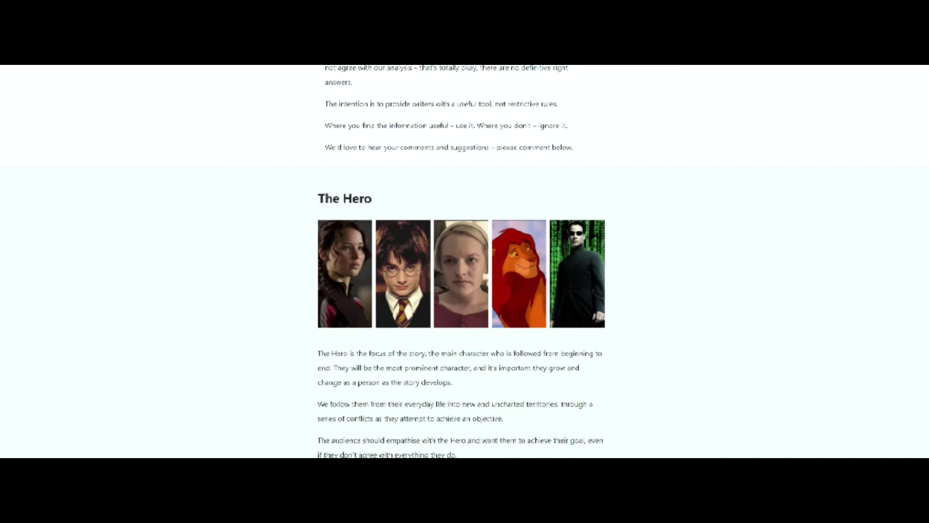
pyautogui.scroll(-8, 622, 400)
pyautogui.scroll(-15, 623, 400)
pyautogui.scroll(-15, 623, 401)
pyautogui.scroll(-8, 623, 404)
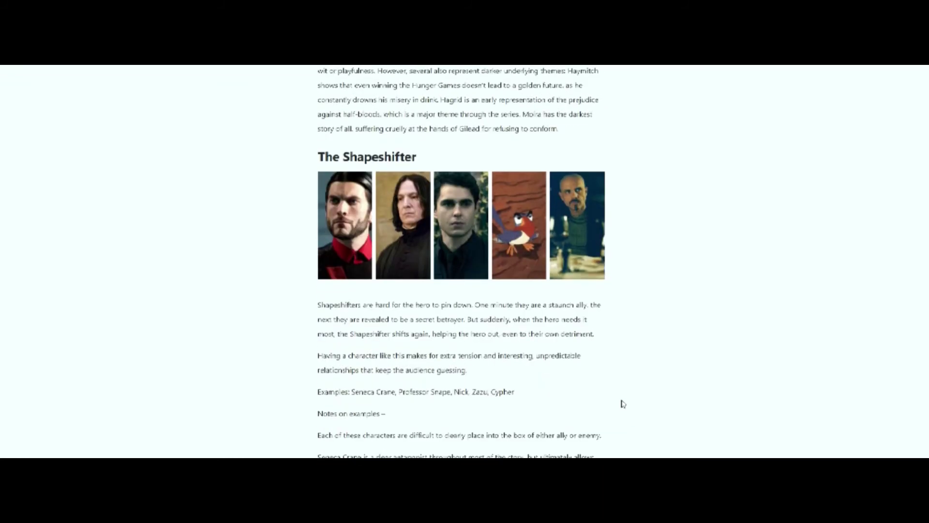
pyautogui.scroll(-9, 623, 404)
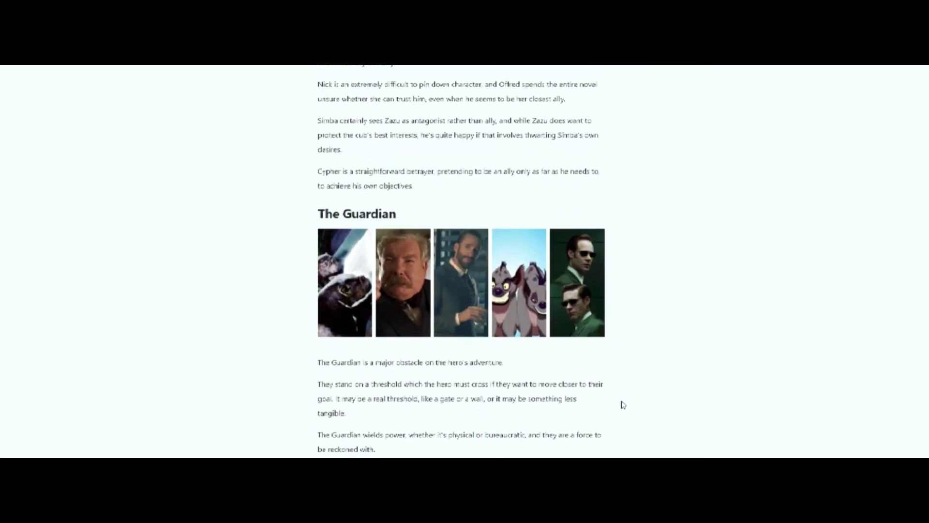
pyautogui.scroll(-13, 623, 405)
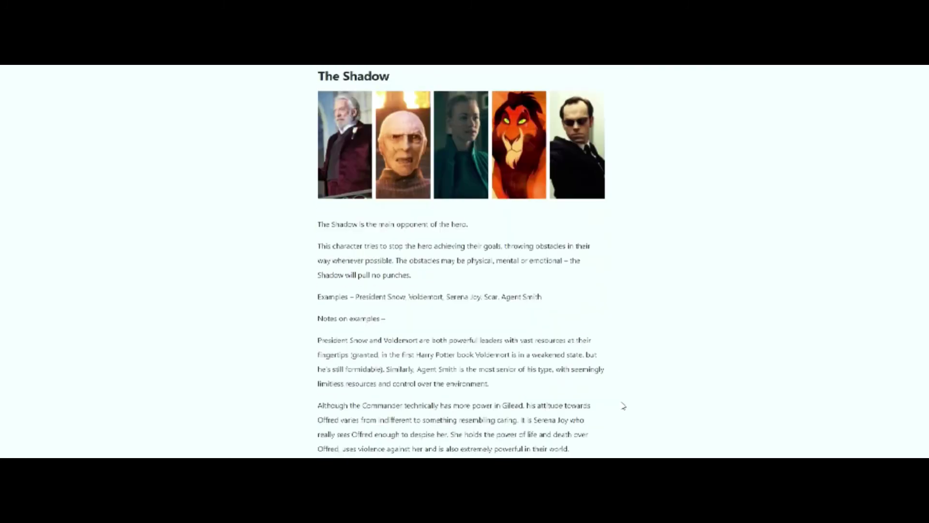
pyautogui.scroll(-6, 623, 405)
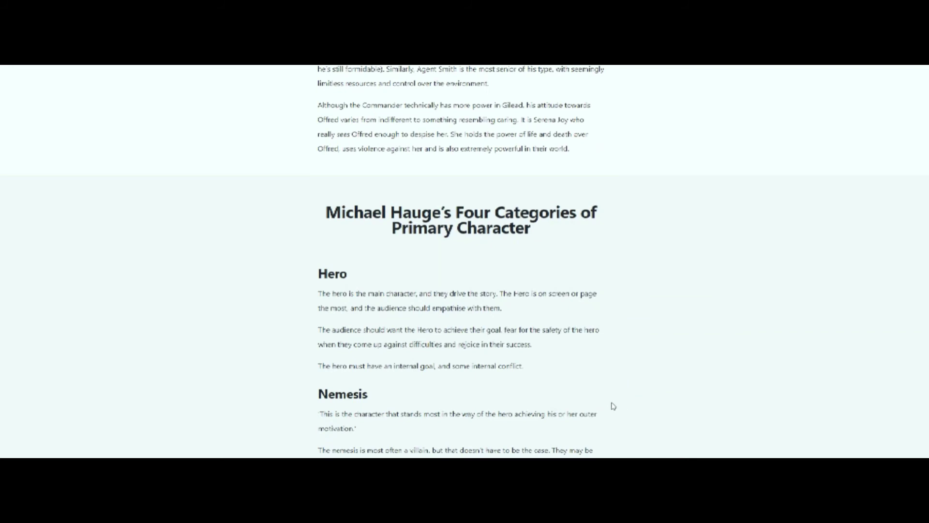
# - Read on through the Four Categories of Primary Character section, and look over the main character's profile sections in the novel's character list
pyautogui.scroll(-6, 612, 403)
pyautogui.scroll(-6, 612, 401)
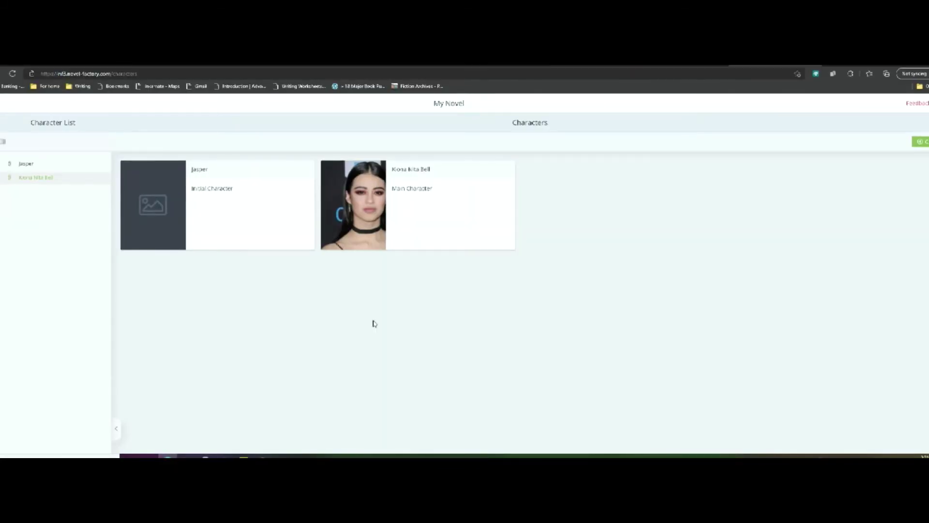
pyautogui.click(425, 217)
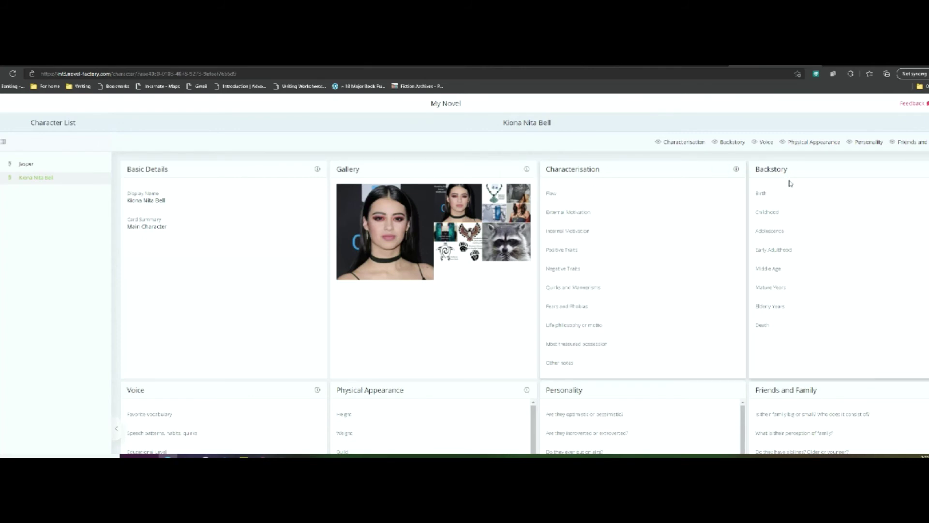
pyautogui.scroll(-2, 601, 270)
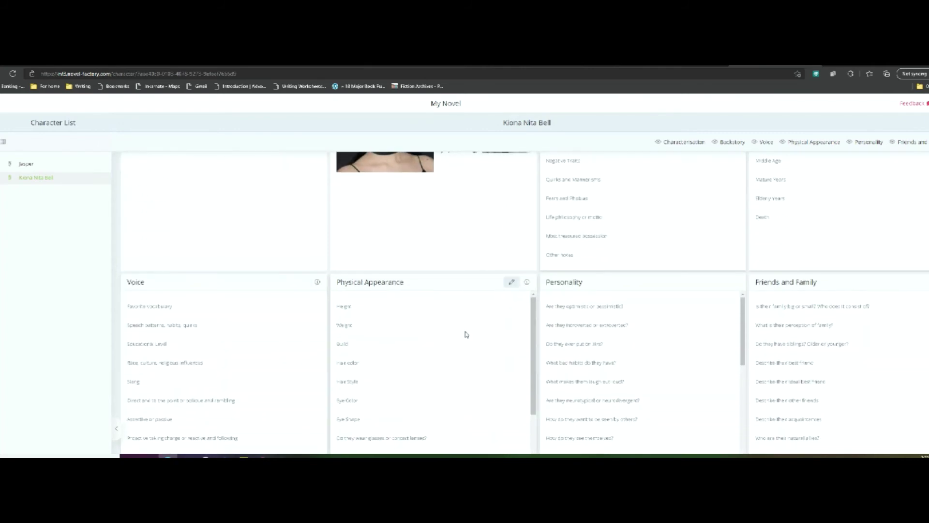
pyautogui.scroll(-1, 844, 349)
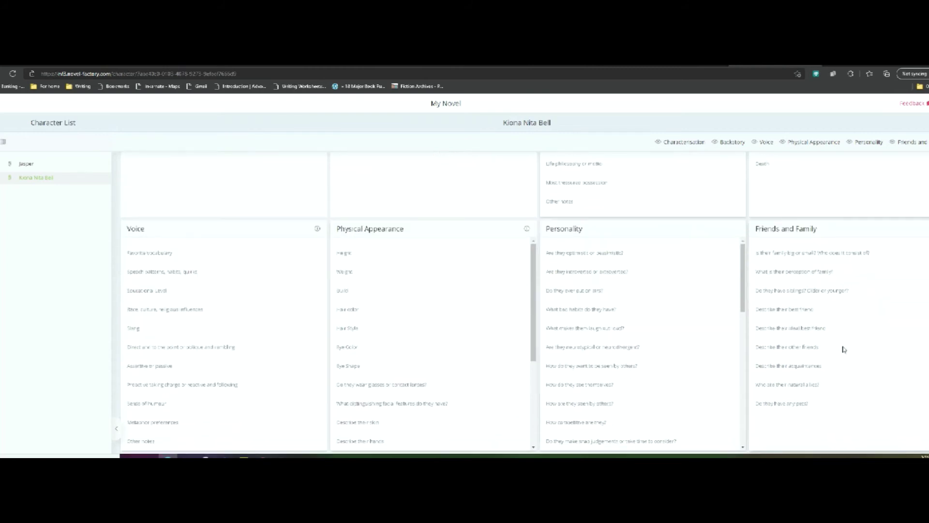
pyautogui.scroll(3, 845, 349)
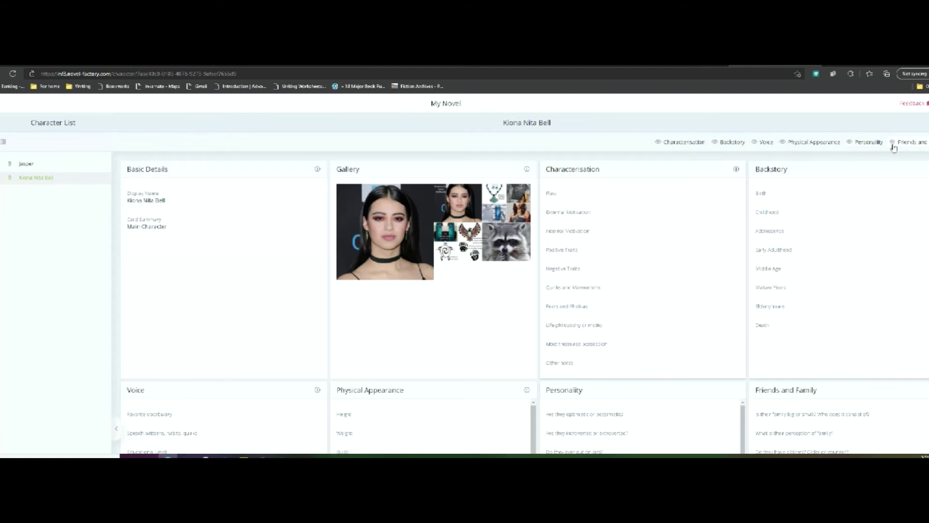
# - Open the Physical Appearance section for editing and enter height 5'8", weight 175 lbs and build "mostly athletic, thick thighs"
pyautogui.click(513, 391)
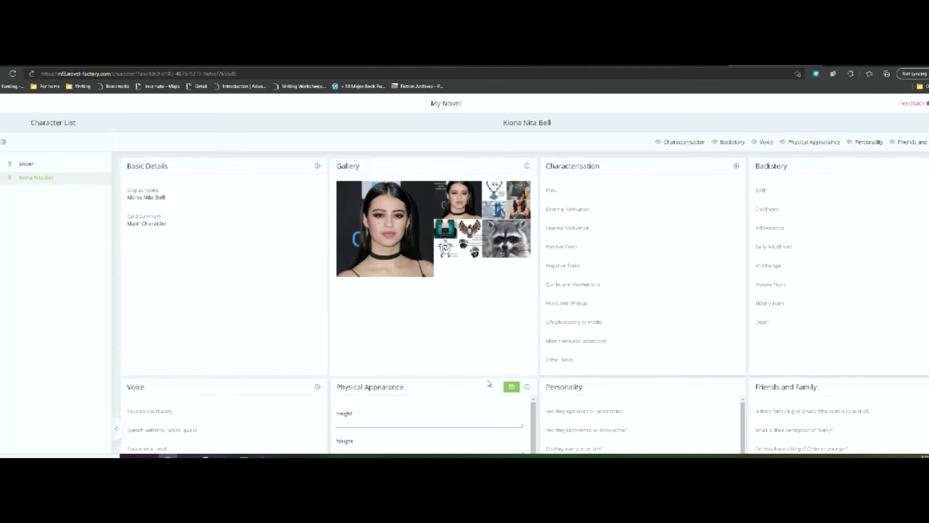
pyautogui.scroll(-3, 487, 384)
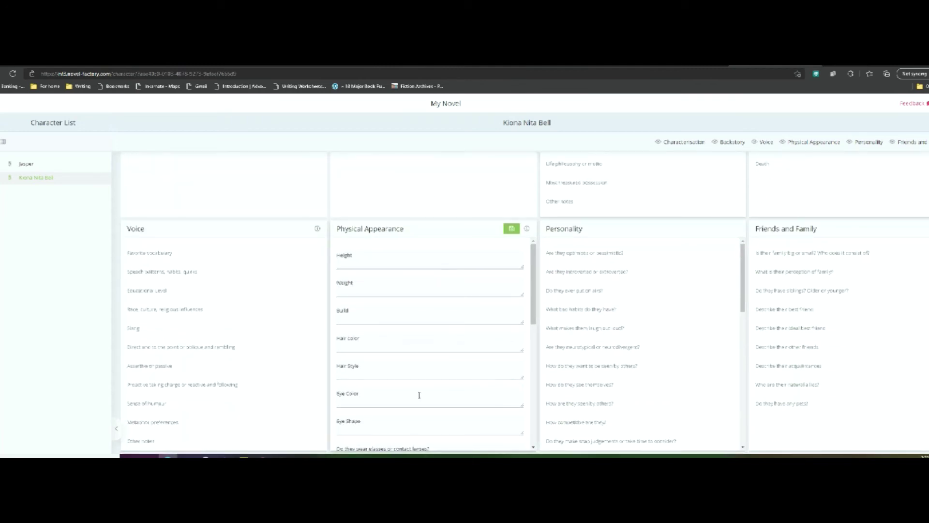
pyautogui.scroll(-8, 368, 308)
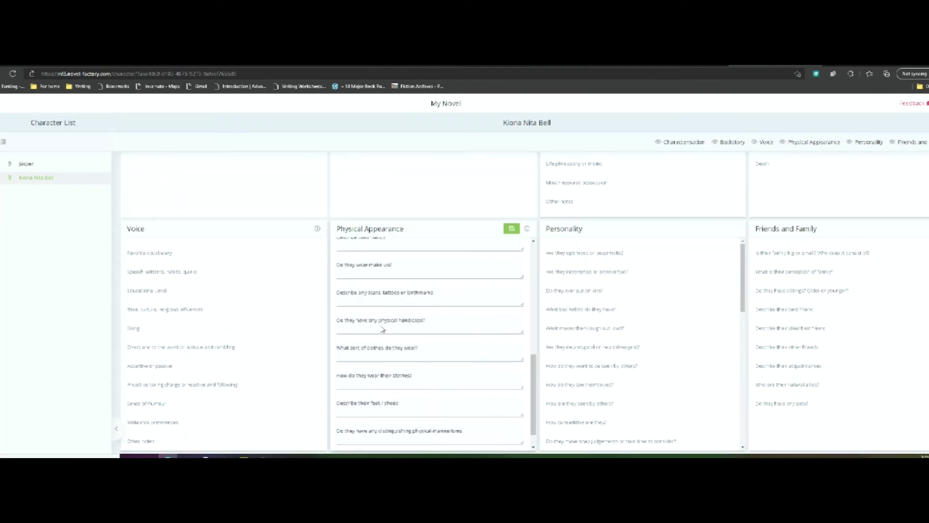
pyautogui.scroll(8, 384, 328)
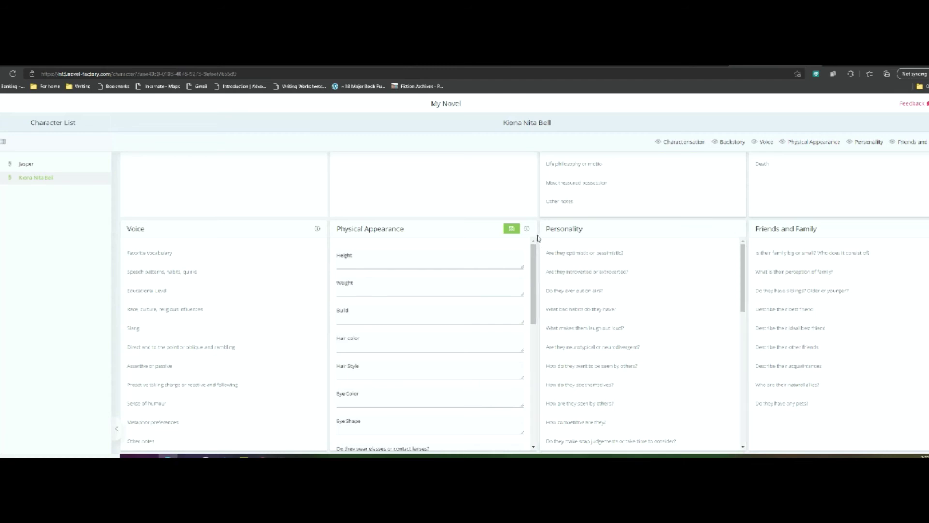
pyautogui.click(445, 266)
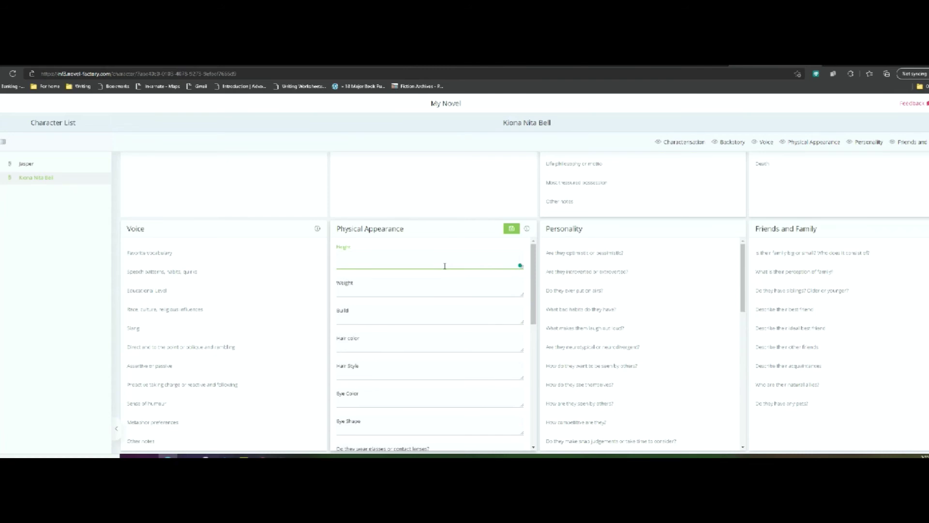
pyautogui.write('5\'8"')
pyautogui.press('Tab')
pyautogui.write('175 lbs')
pyautogui.press('Tab')
pyautogui.write('mostly athletic, thick thighs')
pyautogui.press('Tab')
# - Enter hair color "Dyed greens and blues, naturally black", hair style "long, to the waist, straight" and eye color "Brown"
pyautogui.write('Dyed green')
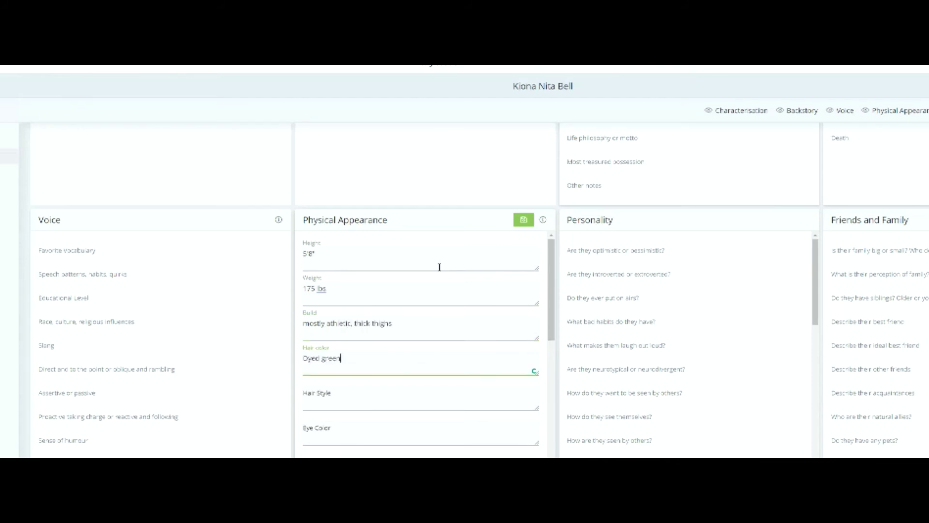
pyautogui.write('s and blues, naturally black')
pyautogui.press('Tab')
pyautogui.write('long, to the waist, straight')
pyautogui.press('Tab')
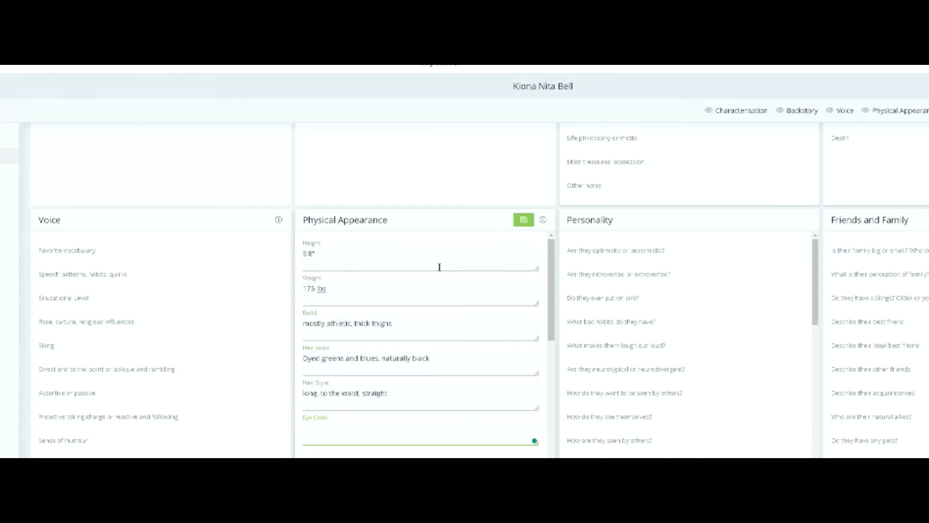
pyautogui.write('Brown')
pyautogui.press('Tab')
# - Answer "No" for glasses or contact lenses, "crooked bicuspids" for distinguishing facial features and "tanned, natural" for skin
pyautogui.scroll(-5, 547, 277)
pyautogui.press('Tab')
pyautogui.write('No')
pyautogui.press('Tab')
pyautogui.write('crooked bicuspids')
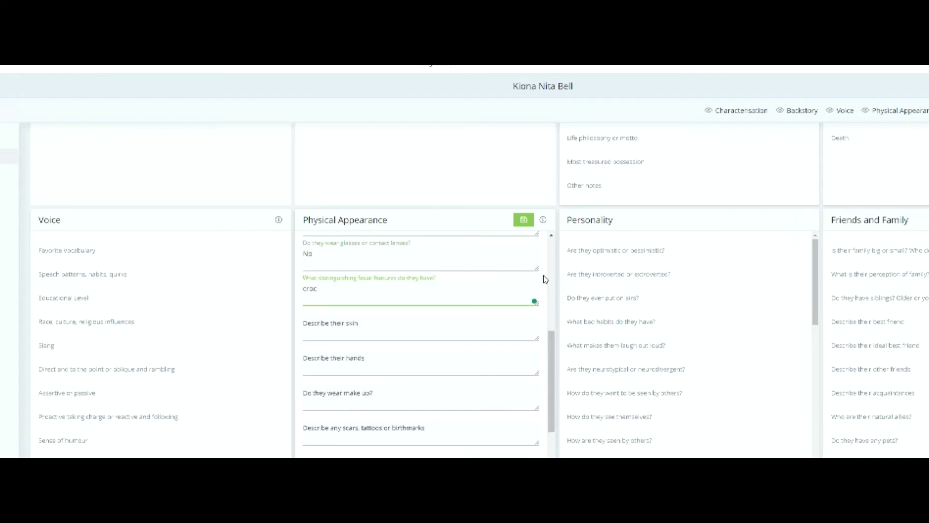
pyautogui.press('Tab')
pyautogui.write('tanned, natural')
pyautogui.press('Tab')
# - Describe the hands as strong, often have dirt under the fingernails, rounded fingertips, mid length fingers, wider at the first set of knuckles than at palm and wrist
pyautogui.write('str')
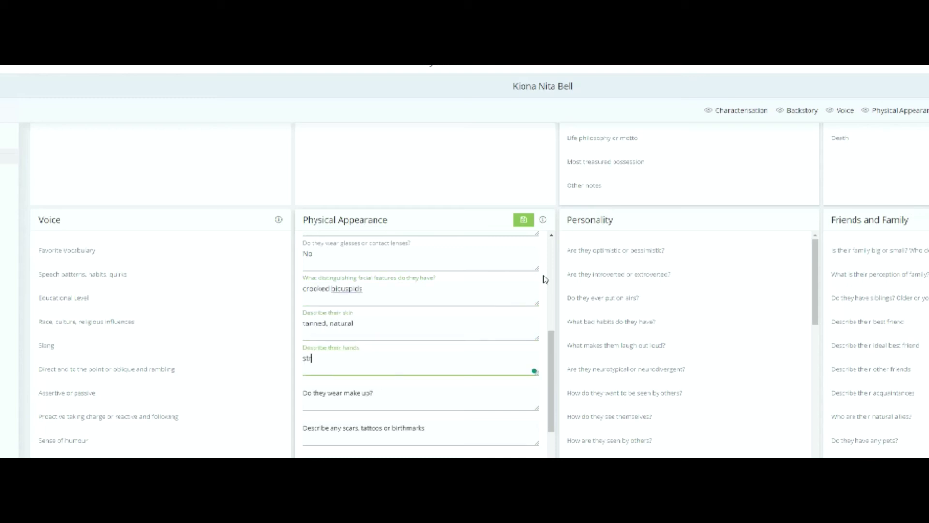
pyautogui.write('ong, often have dirt under the fingernails, rounded fi')
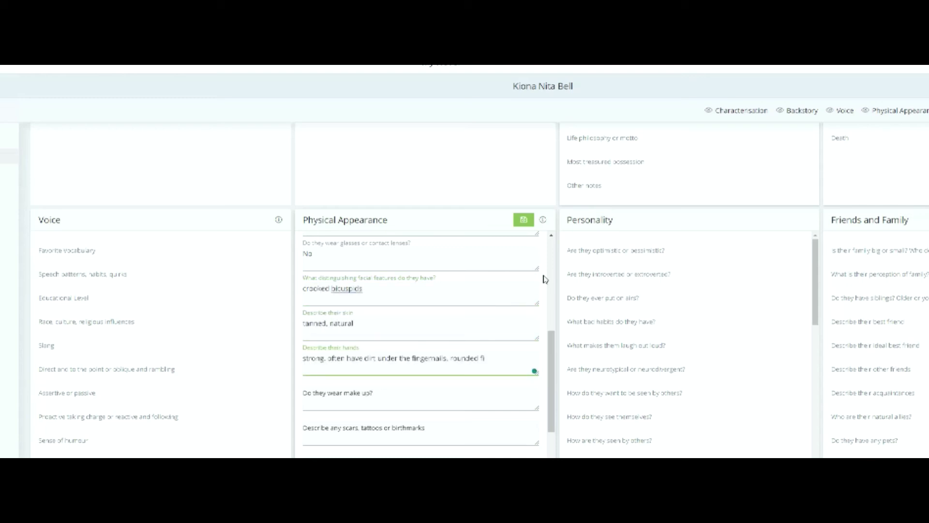
pyautogui.write('ngertips, mid length fingers, wider at the first set of knuckles than at palm and wrist')
pyautogui.press('Tab')
# - Enter "Light eyeshadow with light eyeliner, no heavy lipstick, maybe a shaded gloss or chapstick" as the make-up answer
pyautogui.write('Light eyeshadow with light eyeliner')
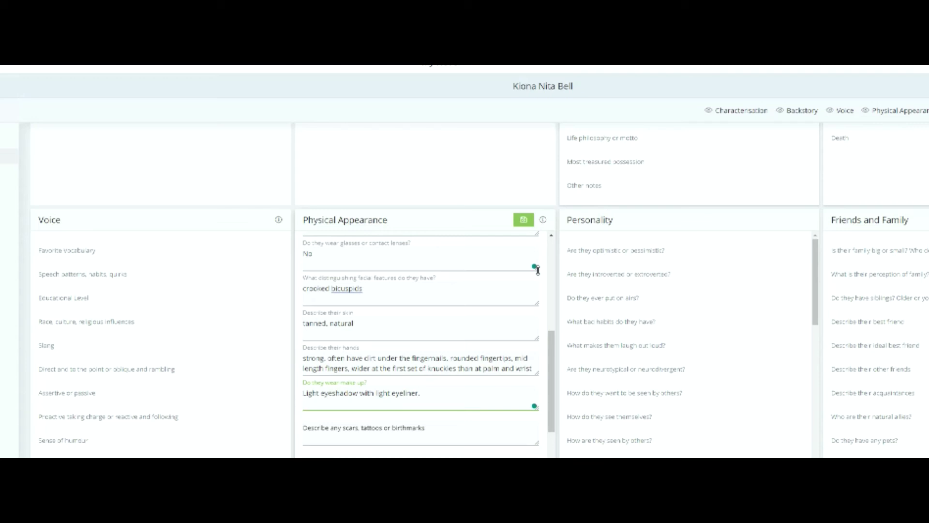
pyautogui.write('no heavy lipstick, maybe a shaded gloss or chapstick')
pyautogui.press('Tab')
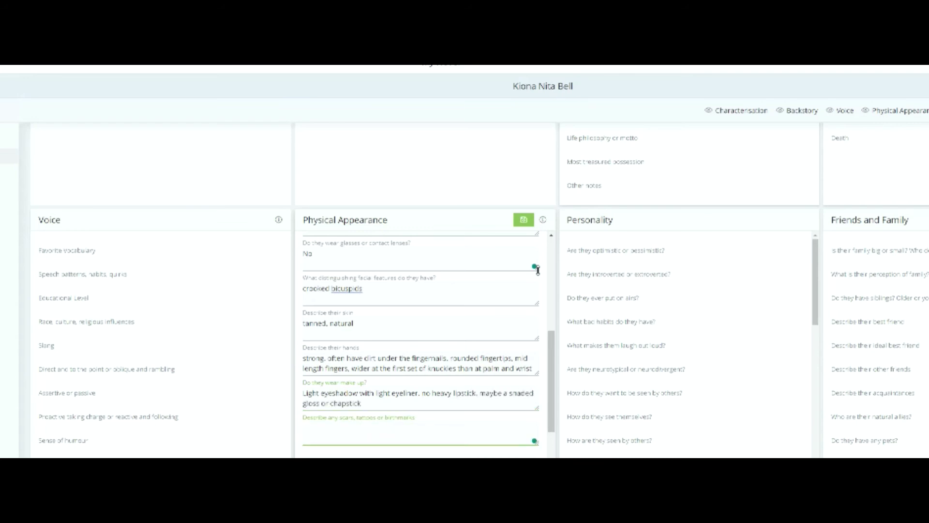
# - Enter the first tattoo: a Thunderbird on the chest with wing tips on the collar bones, whose activation causes a lightning bolt to hit her choice
pyautogui.write('Thunderbird on chest with wing tips on collar bones - activation ca')
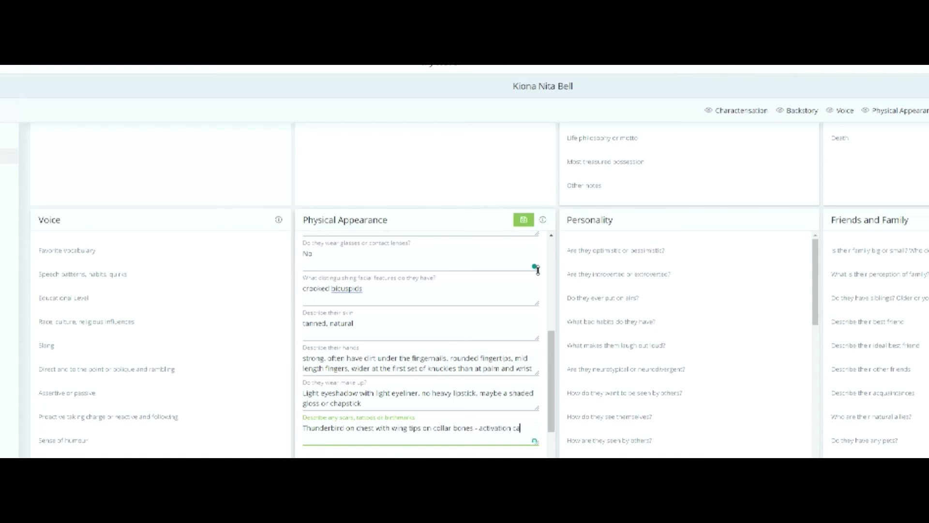
pyautogui.write('uses a bolt of lightning to hit her choice with a flick of the hands')
pyautogui.press('Return')
pyautogui.press('Return')
# - Add the Bear Paws tattoo on the shoulder blades, giving super strength for a max of 2 hours, with an activation limit mentioning near death
pyautogui.write('Bear Paws')
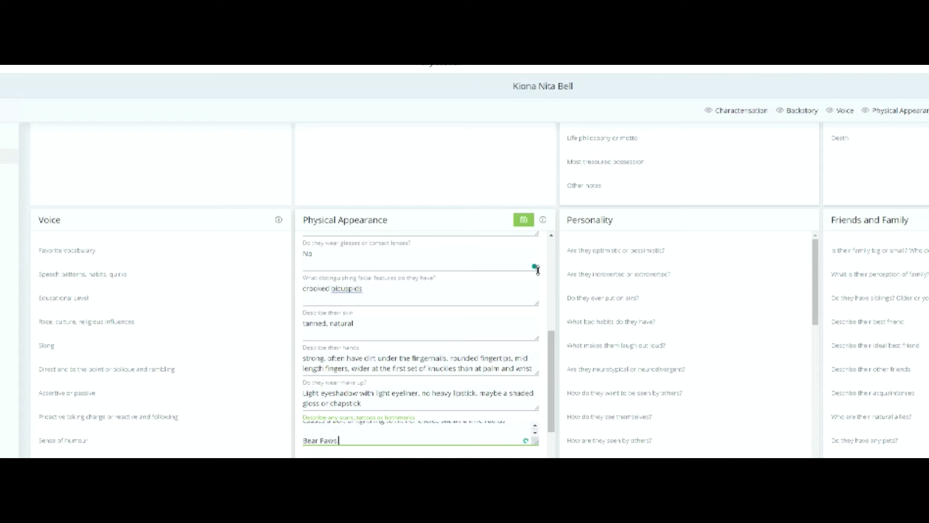
pyautogui.write(' on shoulder blades - activation causes her to have super stre')
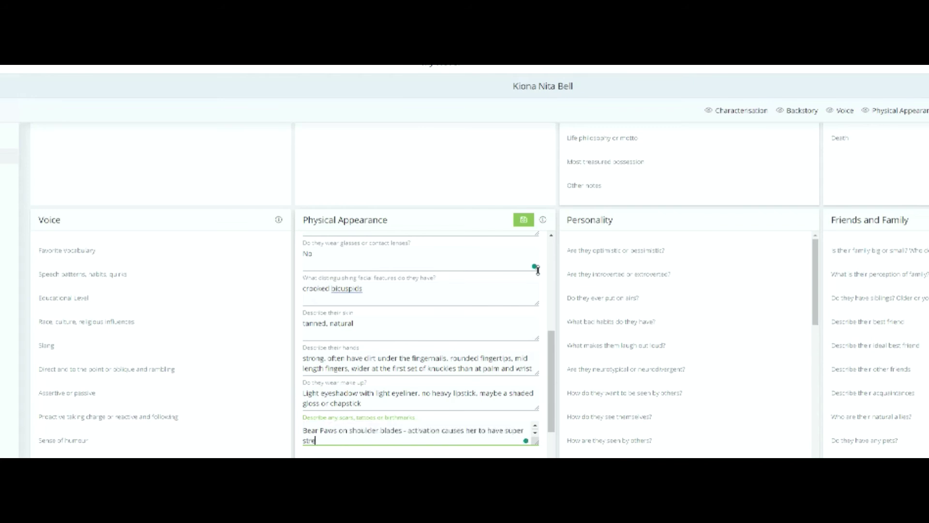
pyautogui.write('ngth for a max of 2 hours, cannot be activated')
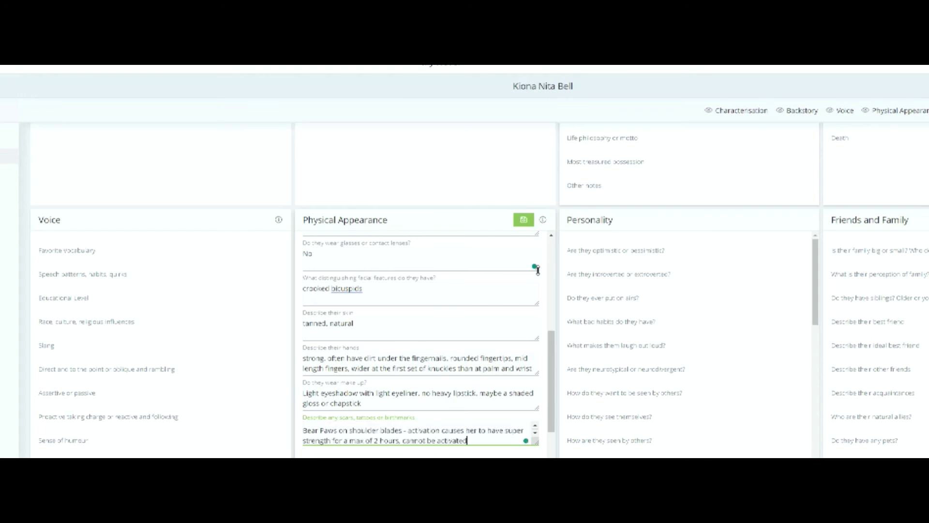
pyautogui.write(' during an extreme life ocurrence (fear, anger for example)')
pyautogui.press('Return')
pyautogui.click(306, 438)
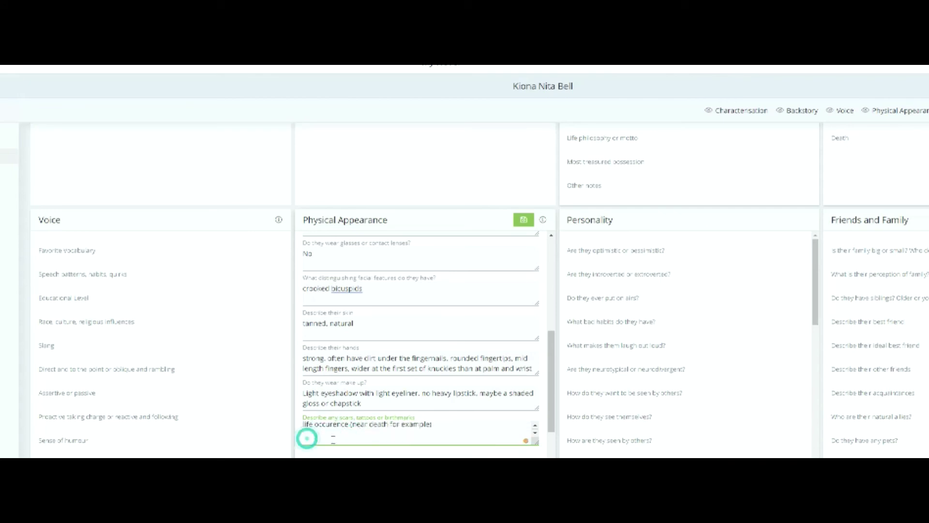
# - Add the Turtle tattoo on the lower back, activating a five-foot protective sphere until a greater power breaks it or her magic runs out
pyautogui.write('Turtle on lower back - acti')
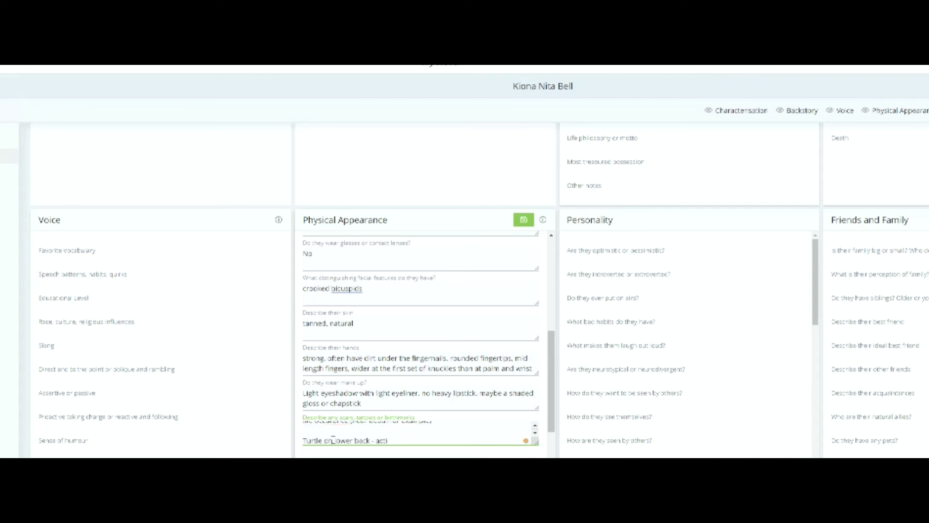
pyautogui.write('vates a protective circle in a five-foot radius around her (complet')
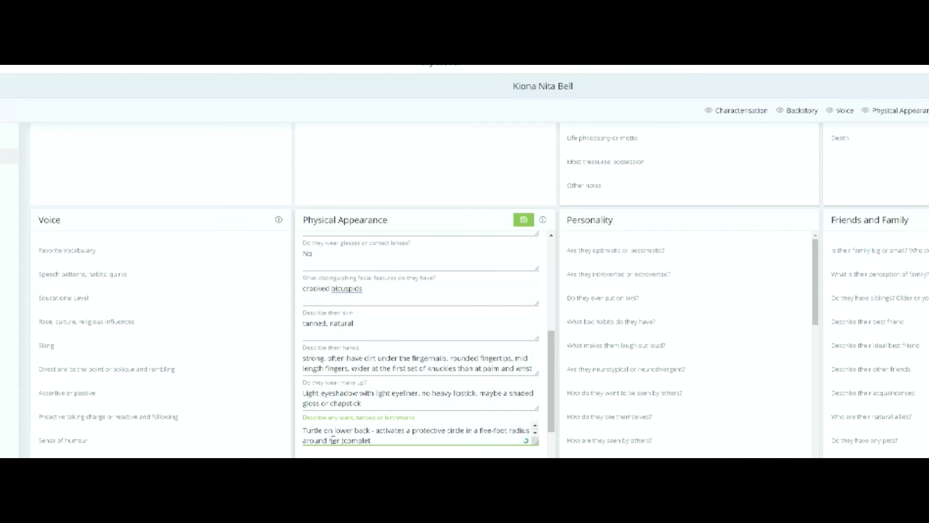
pyautogui.write('e sphere) lasts until it is broken with a power greater than hers')
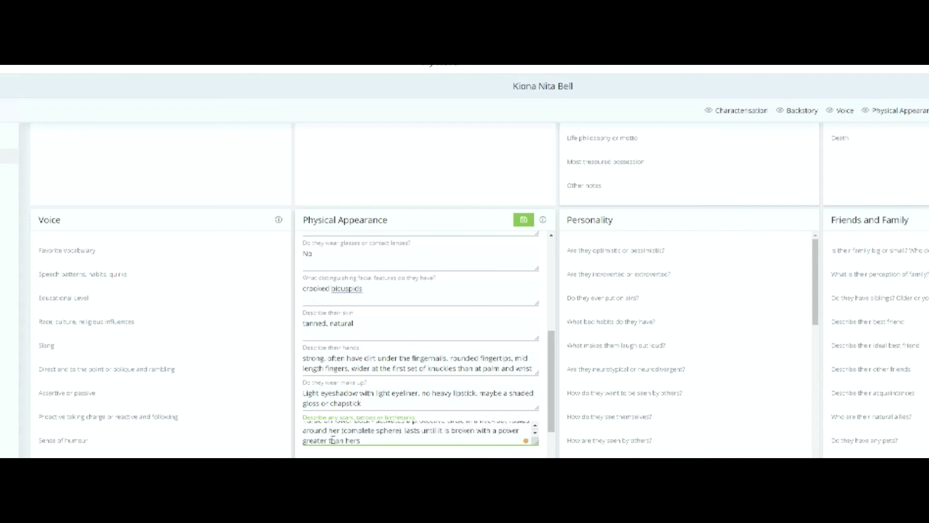
pyautogui.write(' and the earth she is on, or she runs out of magic')
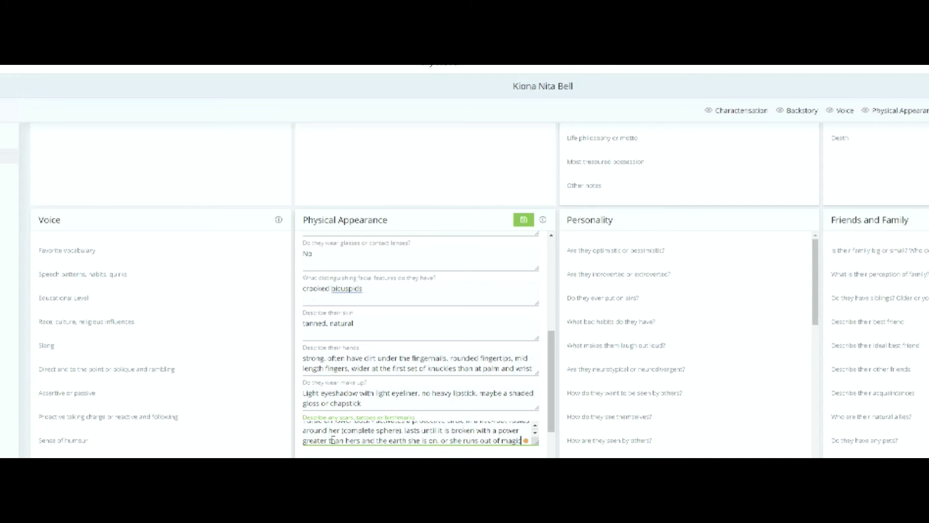
pyautogui.write('.')
pyautogui.press('Return')
pyautogui.press('Return')
# - Add a leaf-shaped birthmark on the back of her right knee and a long thin scar on left calf from a tiller blade
pyautogui.write('Birthmarks - leaf shape on the back of her right knee')
pyautogui.press('Return')
pyautogui.write('Scars - long thin scar on left calf from a tiller blade')
pyautogui.press('Tab')
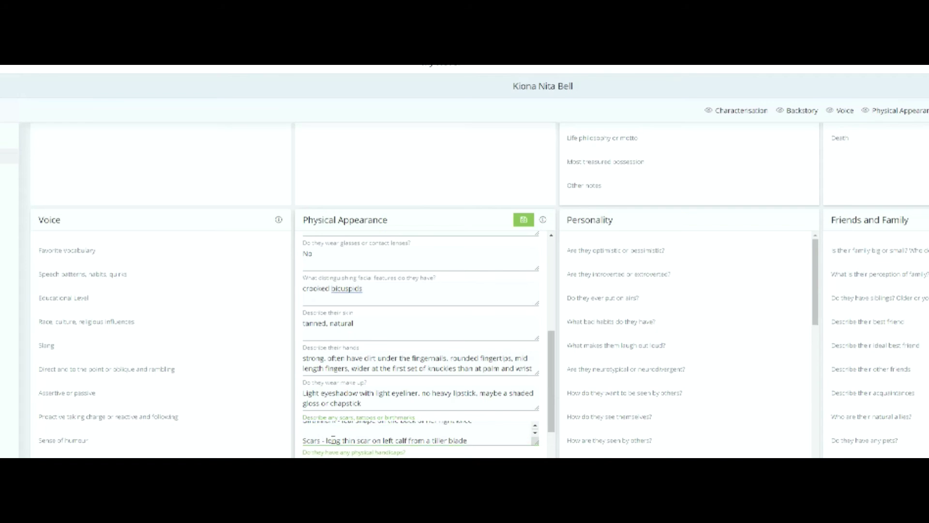
# - Enter "a little arthritis in right hand - broken knuckles, multiple times" as the handicap, "T-shirt and jeans" as clothes, and "loose" as how they are worn
pyautogui.press('Tab')
pyautogui.write('T-shirt and jeans')
pyautogui.click(346, 389)
pyautogui.write('loose')
# - Describe the feet and shoes as neat and clean when going out, the rattier the better at home, muddy and dusty, often barefoot
pyautogui.press('Tab')
pyautogui.write('When going out, on the neat and clean side. At home the rather the better. muddy and dusty. Often barefoot at home')
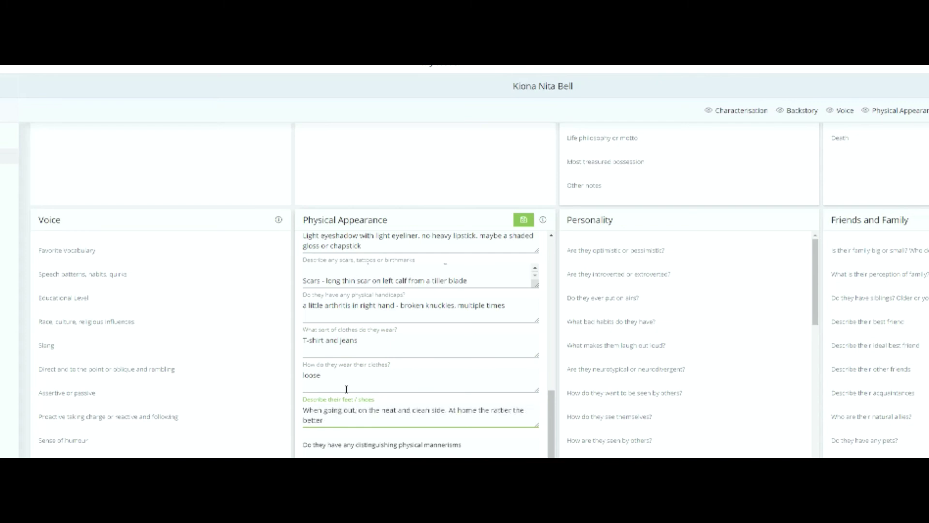
pyautogui.press('Tab')
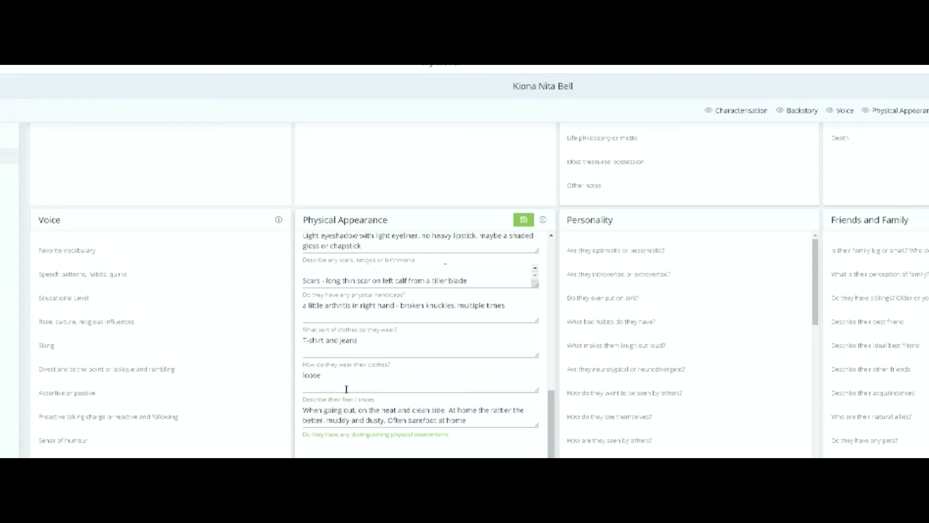
# - Enter the mannerism "When she hasn't had enough sleep or stressed her eyelids twitch, especially the left" and save the Physical Appearance section
pyautogui.write("When she hasn't had enough sleep or stress")
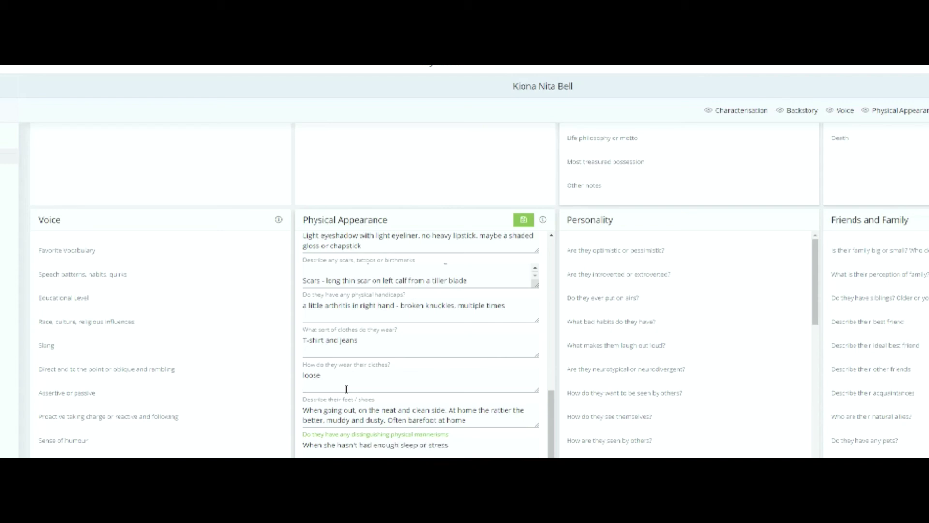
pyautogui.write('ed her eyelids twitch, especially the left')
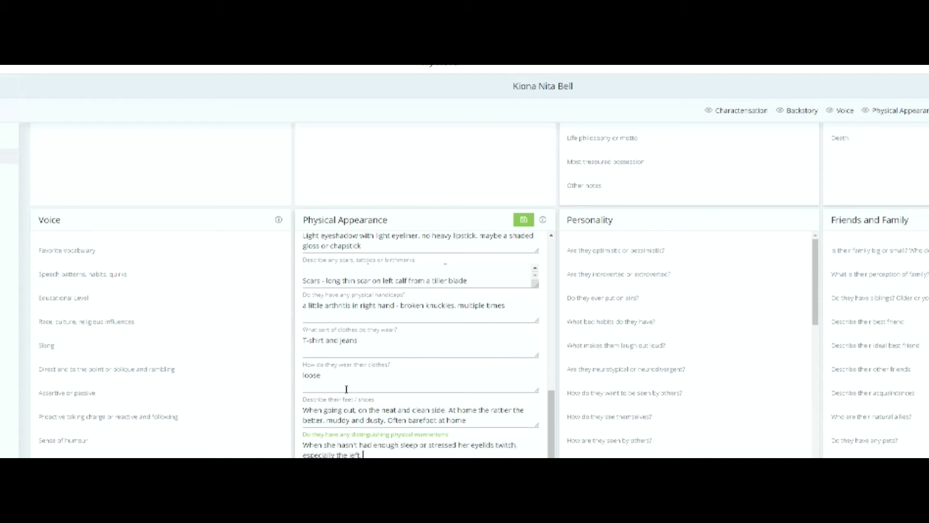
pyautogui.scroll(3, 347, 390)
pyautogui.click(524, 220)
# - Open the Characterisation section for editing and enter the flaw "Stubborn, self-loathing at times, standoffish/shy"
pyautogui.scroll(5, 502, 316)
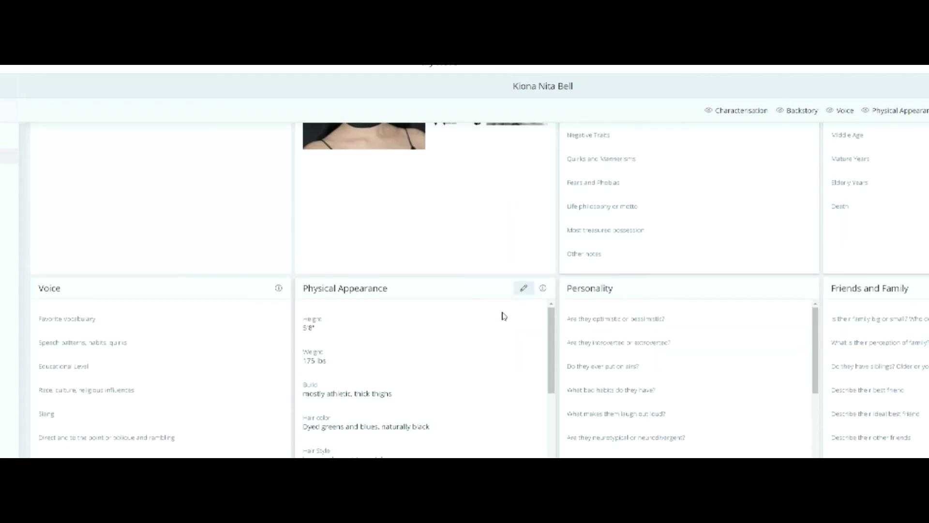
pyautogui.click(787, 145)
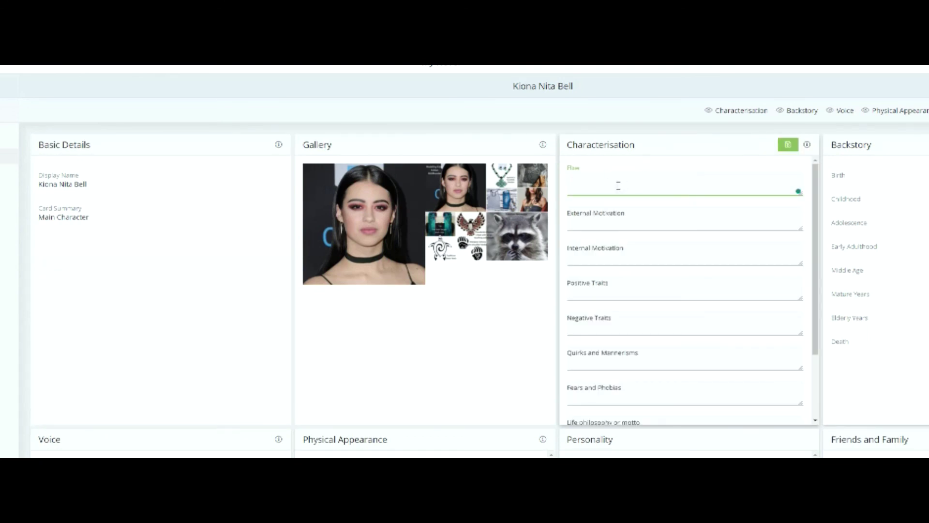
pyautogui.write('Stubborn, self-loathing at times, standoffish/shy')
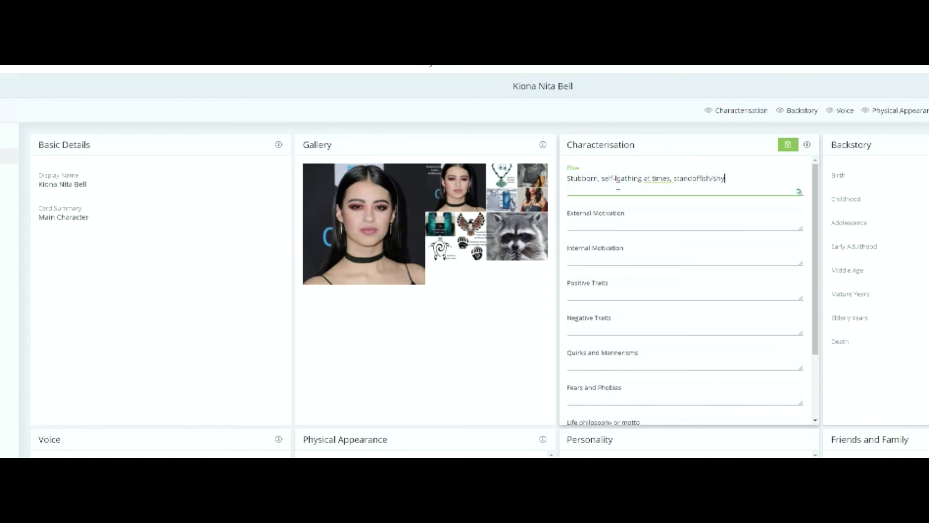
pyautogui.press('Tab')
pyautogui.write('Wants to move for solitude and peace')
pyautogui.press('BackSpace')
pyautogui.press('BackSpace')
pyautogui.press('BackSpace')
pyautogui.press('BackSpace')
pyautogui.press('BackSpace')
pyautogui.press('BackSpace')
pyautogui.press('BackSpace')
pyautogui.press('BackSpace')
pyautogui.press('BackSpace')
pyautogui.press('BackSpace')
pyautogui.press('BackSpace')
pyautogui.press('BackSpace')
pyautogui.press('BackSpace')
pyautogui.press('BackSpace')
pyautogui.press('BackSpace')
pyautogui.press('BackSpace')
pyautogui.press('BackSpace')
pyautogui.press('BackSpace')
pyautogui.press('BackSpace')
pyautogui.press('BackSpace')
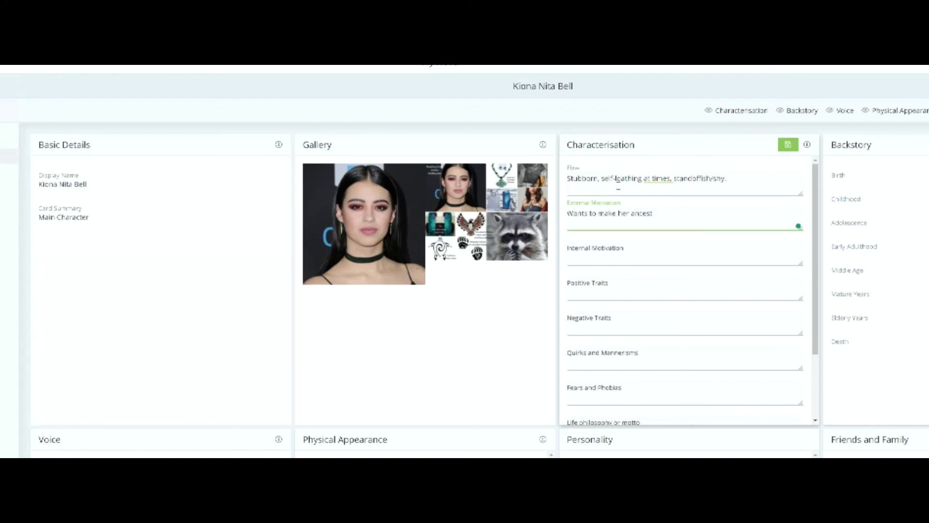
# - Enter the external motivation "Bring renewed life to natural things, other than humans"
pyautogui.write('Bring renewed life to nature')
pyautogui.press('BackSpace')
pyautogui.write('al things.')
pyautogui.write(' other than humans')
# - Enter the internal motivation "Make her ancestors, especially her grandmother, proud" and add finding the named character to the external motivation
pyautogui.press('Tab')
pyautogui.press('BackSpace')
pyautogui.press('BackSpace')
pyautogui.write('tors, especially her grandmother, proud')
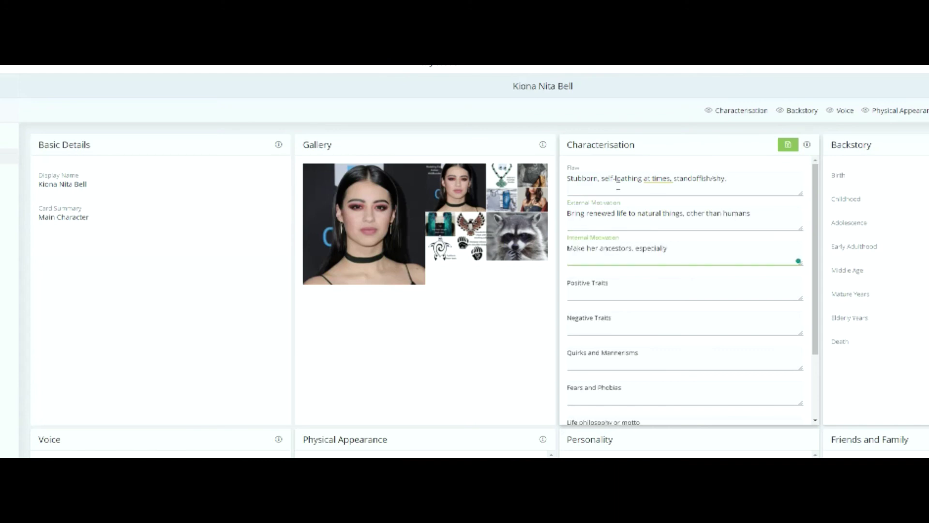
pyautogui.click(768, 213)
pyautogui.write('. Find Shikoba')
# - Describe the positive traits as stubborn, protective of loved ones and life in general, usually a rock people crack themselves on or use as a cornerstone
pyautogui.click(646, 288)
pyautogui.write('Stubborn, protective over those she loves')
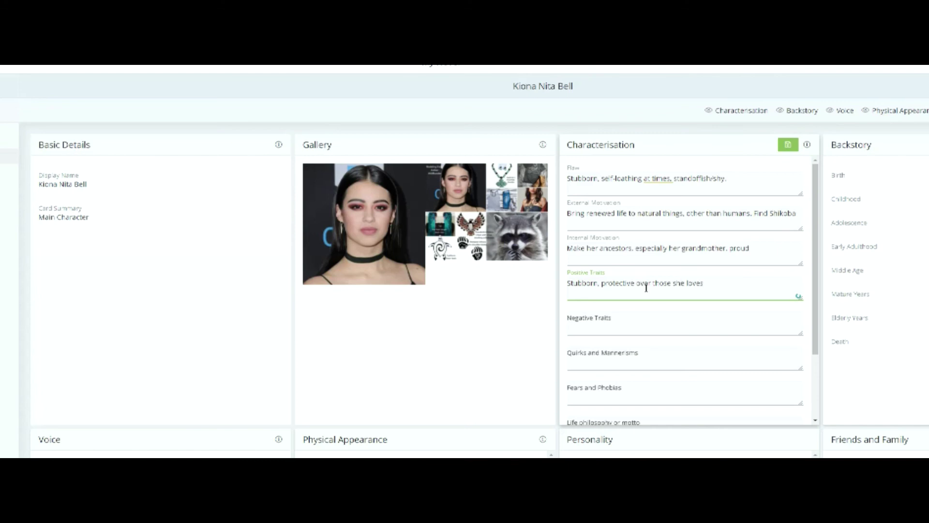
pyautogui.write(' and life in general. is a rock usually')
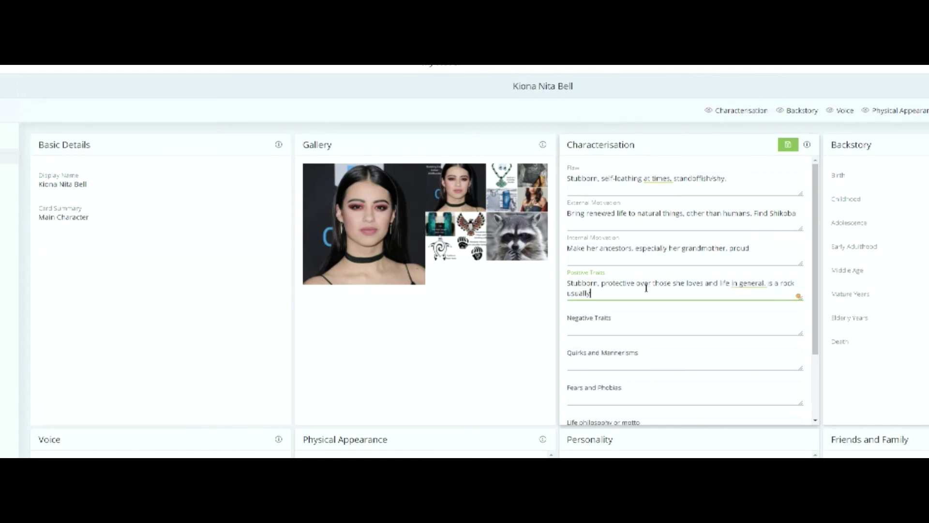
pyautogui.write(' and people can crack themselves on her or use her as a cornerstone')
# - Enter the negative traits "Stubborn, restrains herself from being open with others" and the quirk "Speaks little, but her face says everything"
pyautogui.press('Tab')
pyautogui.write('Stubborn, restrains herself from being open with others')
pyautogui.press('Tab')
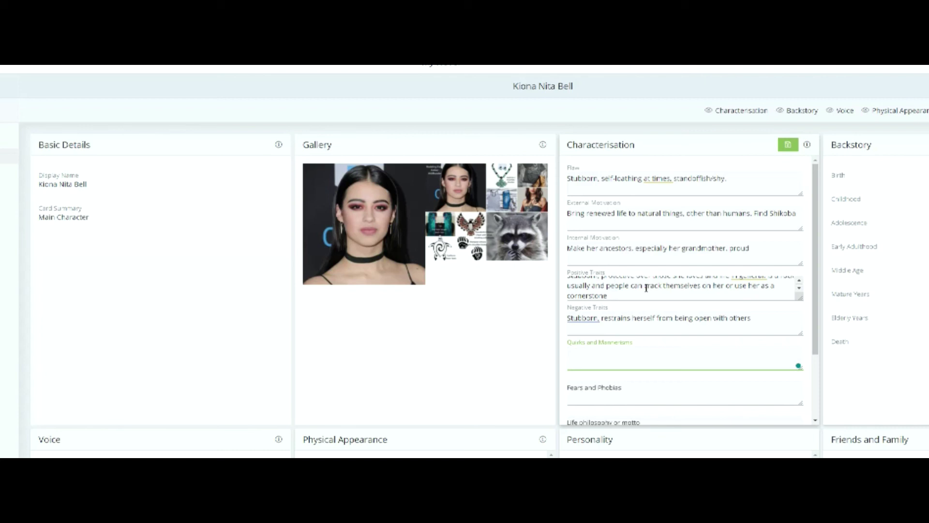
pyautogui.write('Speaks little, but her face says everything')
# - Enter the fears and phobias "Fire, cars especially lots of them at once, driving in the rain, cities and losing control of her powers"
pyautogui.press('Tab')
pyautogui.write('Fire, cars especially lots of them at once, driving in the rain, cities and losing control of her powers')
# - Save the Characterisation section with the motto "If the Earth can't fix it, then it doesn't need to be fixed." and inherited grimoires among treasured possessions
pyautogui.press('Tab')
pyautogui.write("If the Earth can't fix it, then it doesn't need to be fixed.")
pyautogui.press('Tab')
pyautogui.write('Grimoire and other red bandanas, and last one')
pyautogui.press('Tab')
pyautogui.click(789, 144)
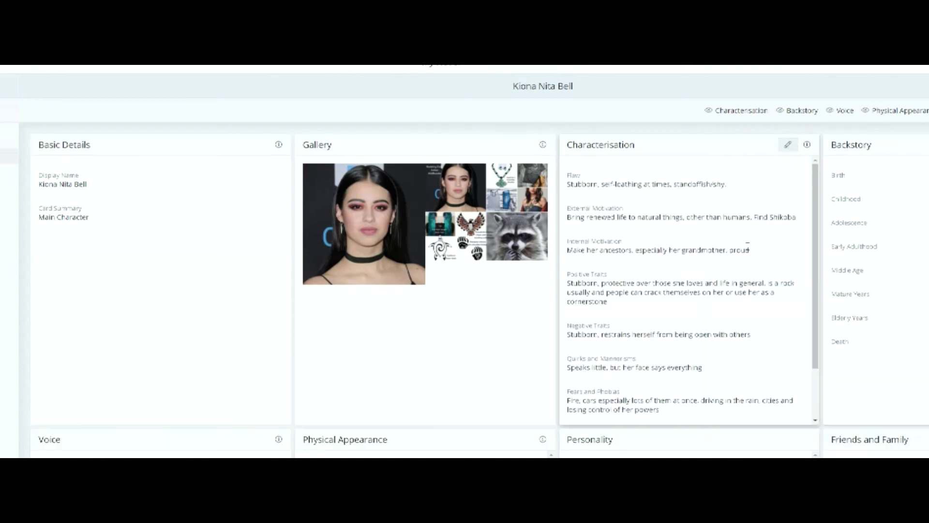
# - In the Voice section, enter the favorite vocabulary "Dammit. Fuck it. Bless your little heart, Bless it" and speech pattern "Southern drawl Appalachian mountain style"
pyautogui.scroll(-4, 748, 247)
pyautogui.click(259, 235)
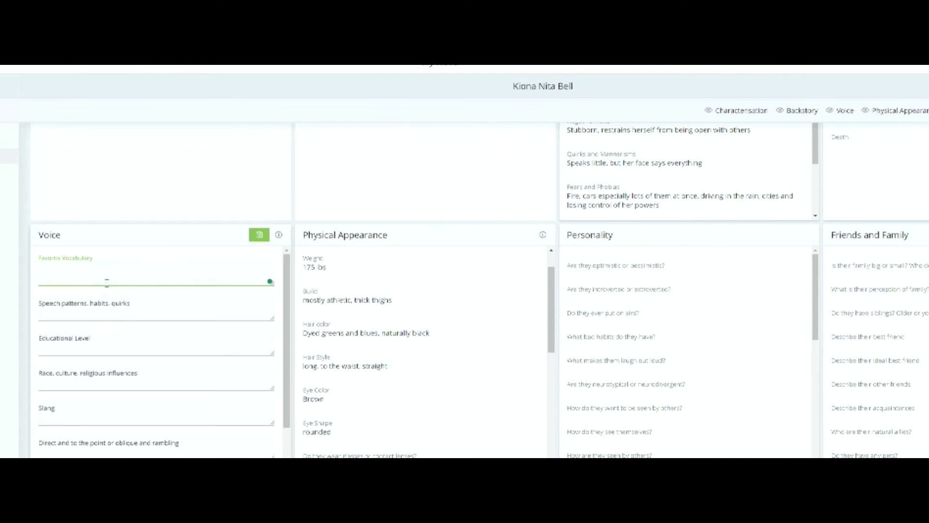
pyautogui.write('Dammit. Fuck it. Bless your little heart, Bless it')
pyautogui.click(100, 313)
pyautogui.write('Southern dra')
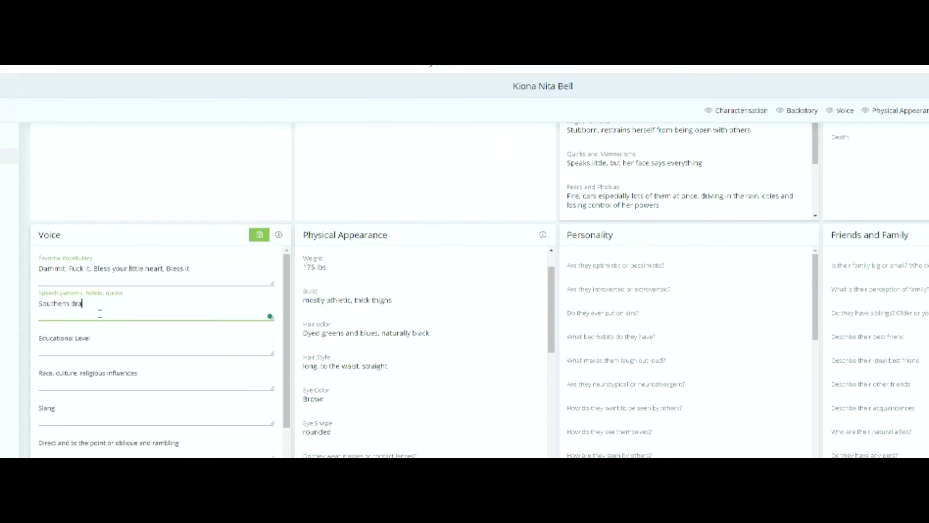
pyautogui.write('wl Appalachian mountain style')
# - Enter the education "High school and some college - herbalism" and cultural influences "Choctaw/Cherokee and Irish. Raised Southern Baptist and Pagan - very open minded"
pyautogui.press('Tab')
pyautogui.write('High school and some college - herbalism')
pyautogui.press('Tab')
pyautogui.write('Choctaw/Cherokee and Irish')
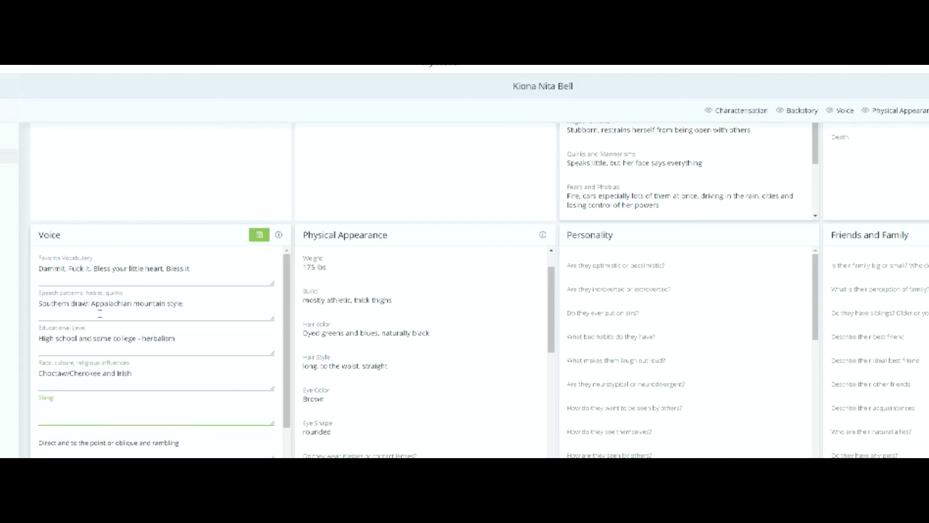
pyautogui.write('. Raised Southern Baptist and Pagan')
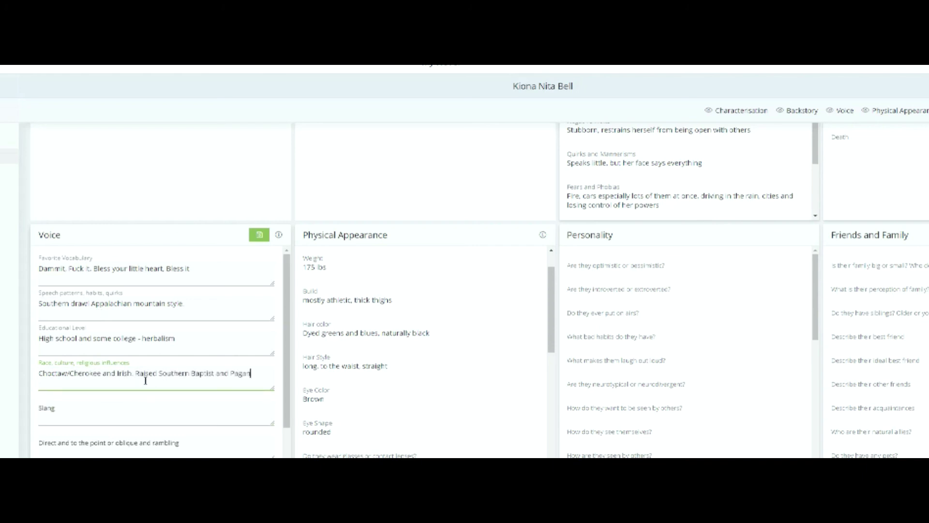
pyautogui.write(' - very open minded')
# - Describe the directness as "Direct unless nervous then she rambles/talks to herself" and the assertiveness as "Assertive", leaving slang blank
pyautogui.press('Tab')
pyautogui.press('Tab')
pyautogui.write('Direct unless nervous then she rambles/talks to herself')
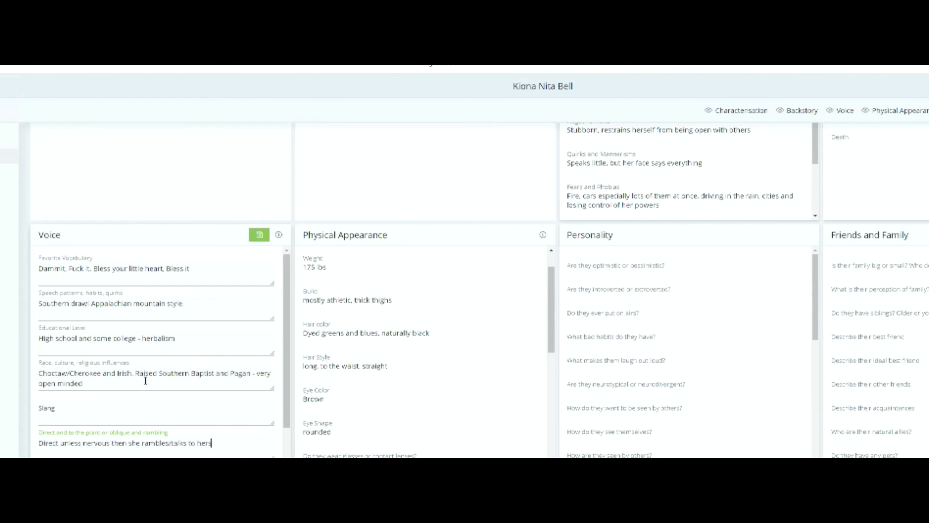
pyautogui.press('Tab')
pyautogui.press('Tab')
# - Enter "Takes charge unless panicked" and the sense of humour "A little dark at times, but average for the most part", and save the Voice section
pyautogui.write('Takes charge unless panicked')
pyautogui.press('Tab')
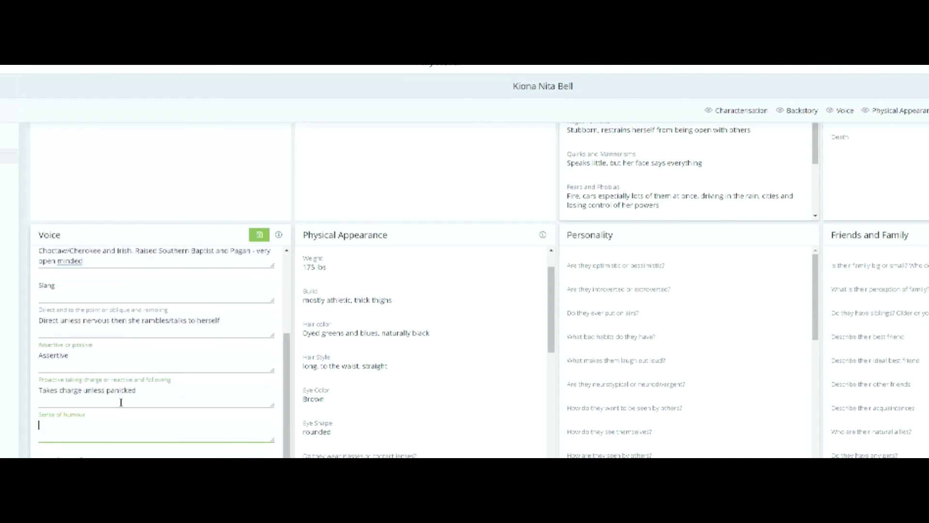
pyautogui.write('A little dark at times, but average for the most part')
pyautogui.press('Tab')
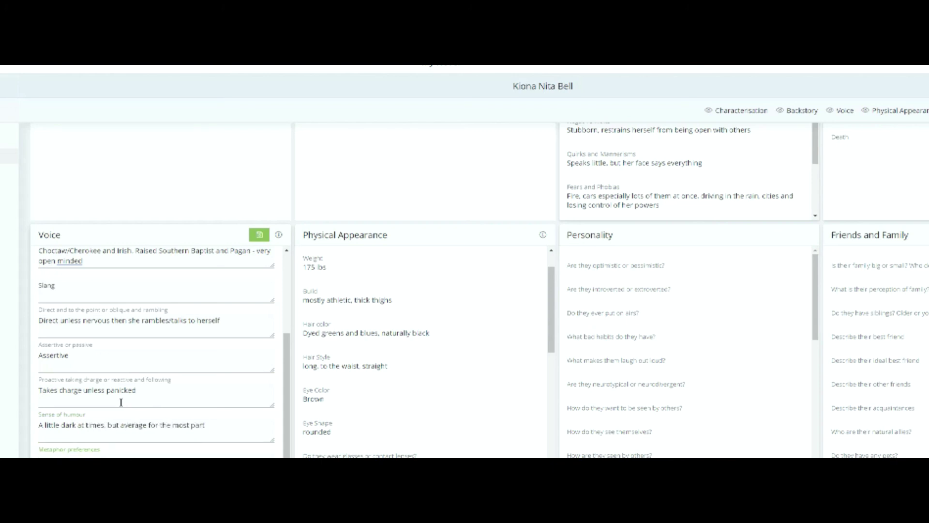
pyautogui.click(259, 234)
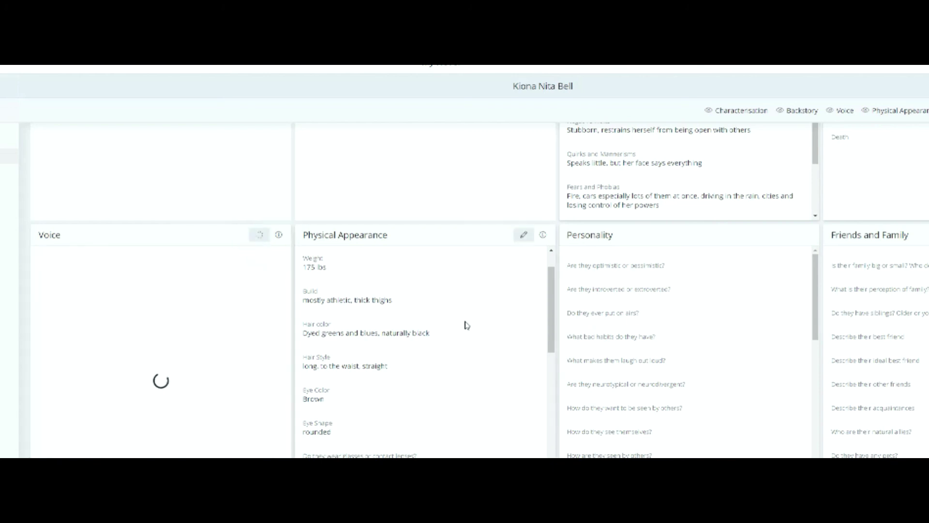
# - Look over the main character's profile, including the full list of Characterisation answers
pyautogui.scroll(-5, 799, 339)
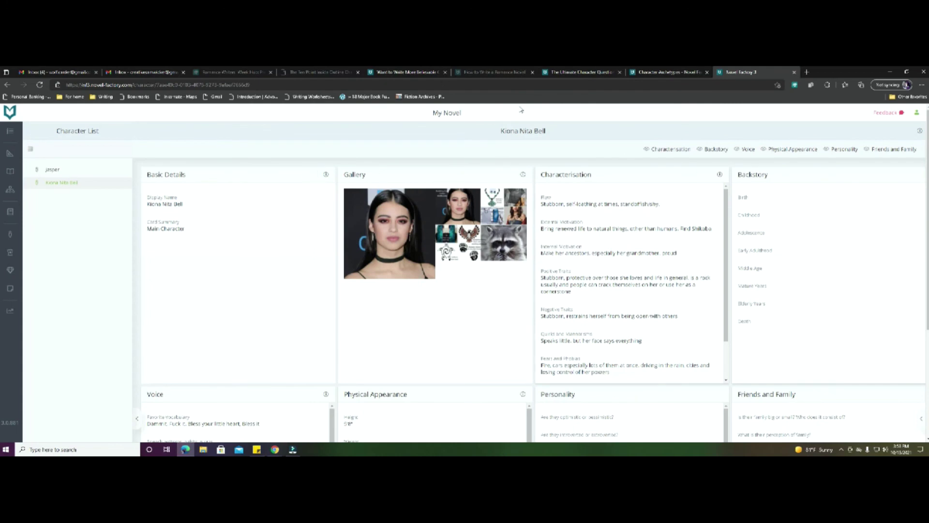
pyautogui.scroll(-3, 586, 232)
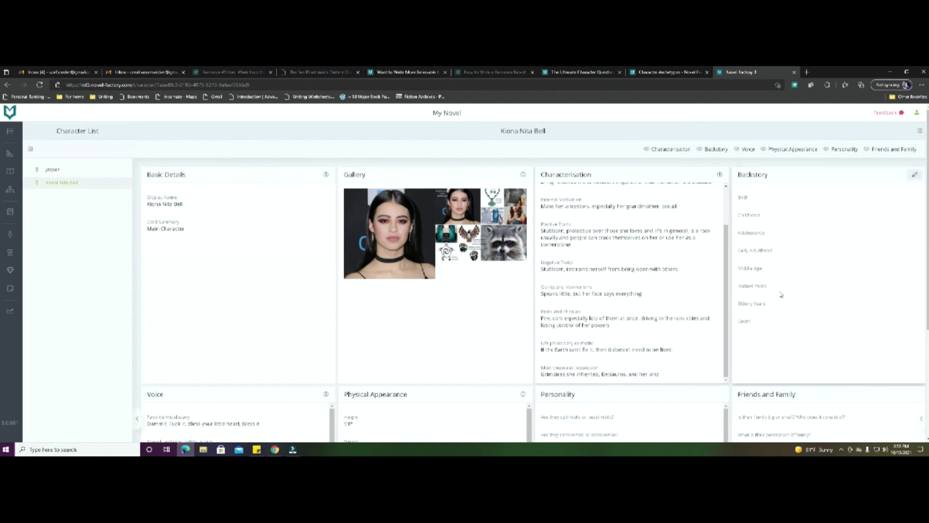
pyautogui.scroll(-3, 782, 297)
pyautogui.scroll(3, 782, 297)
pyautogui.scroll(-1, 783, 296)
pyautogui.scroll(1, 783, 297)
pyautogui.scroll(1, 782, 296)
# - From the character overview, view the initial character's profile and the new-character form, and dismiss the form
pyautogui.click(30, 149)
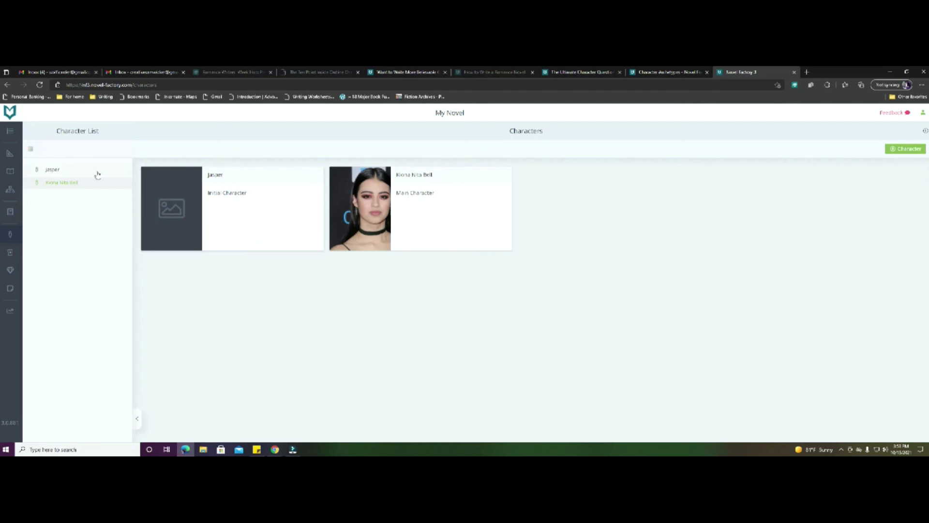
pyautogui.click(47, 172)
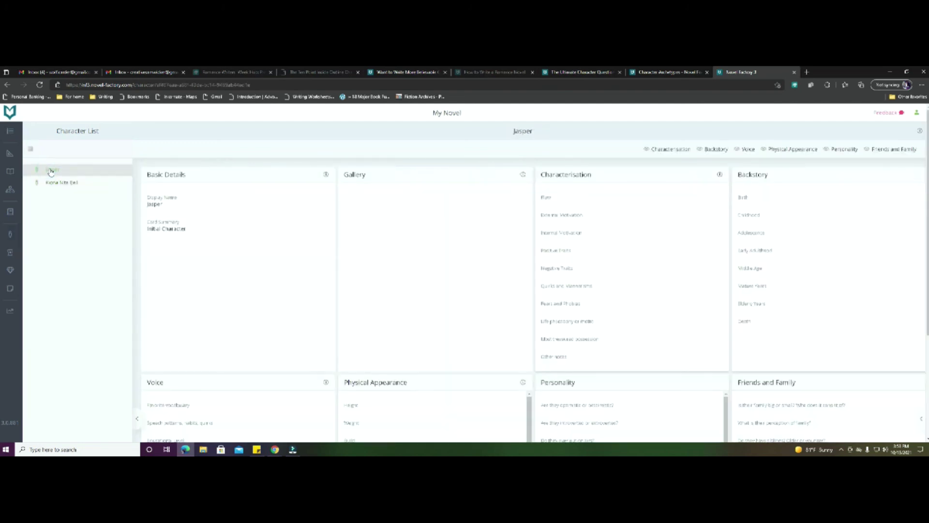
pyautogui.click(31, 150)
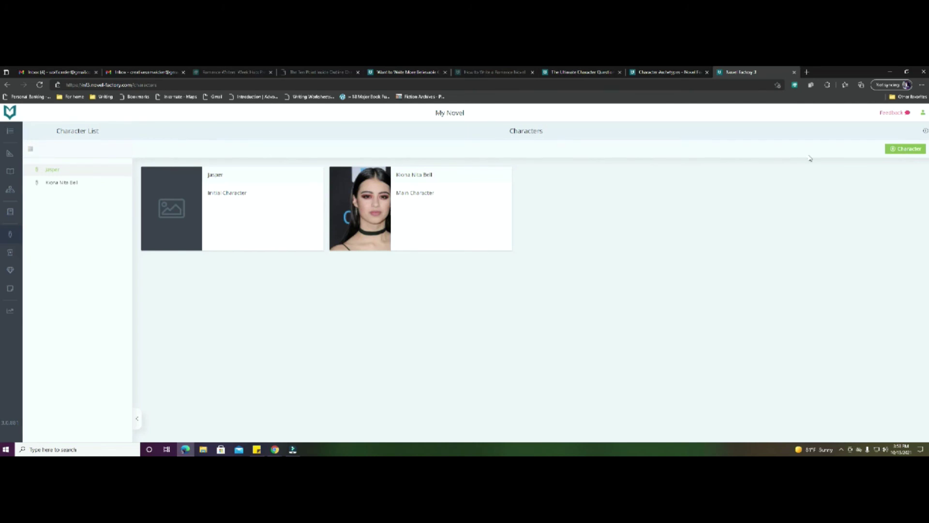
pyautogui.click(910, 153)
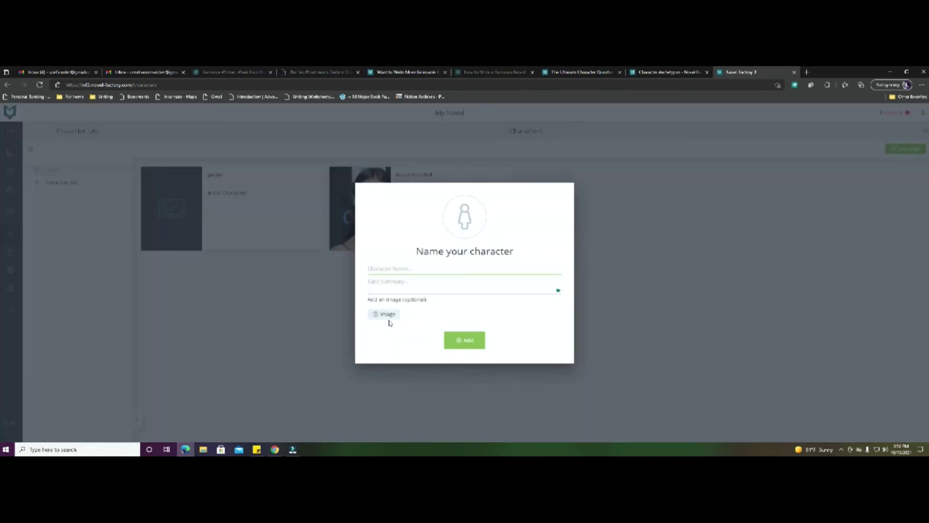
pyautogui.click(654, 214)
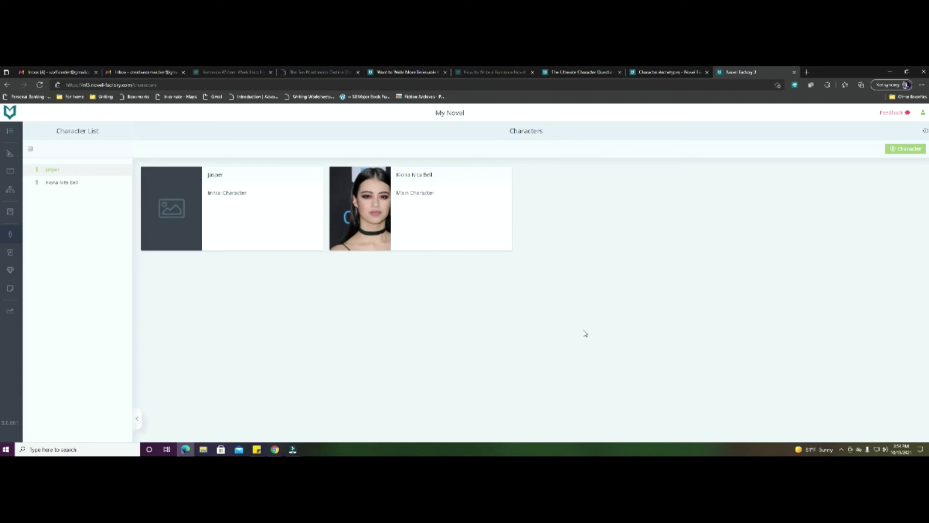
# - Reopen the main character's profile and look through the Voice, Physical Appearance, Personality, and Friends and Family sections
pyautogui.click(463, 220)
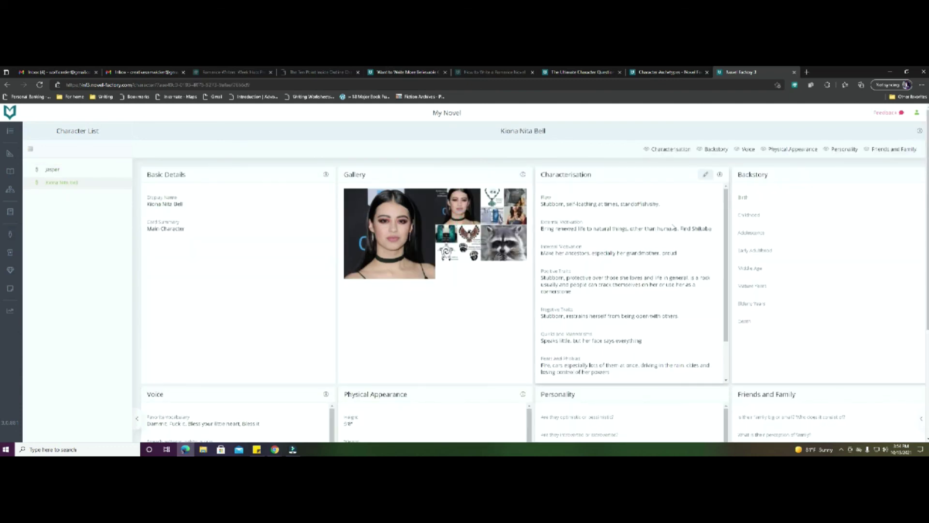
pyautogui.scroll(-3, 790, 226)
pyautogui.scroll(-1, 790, 226)
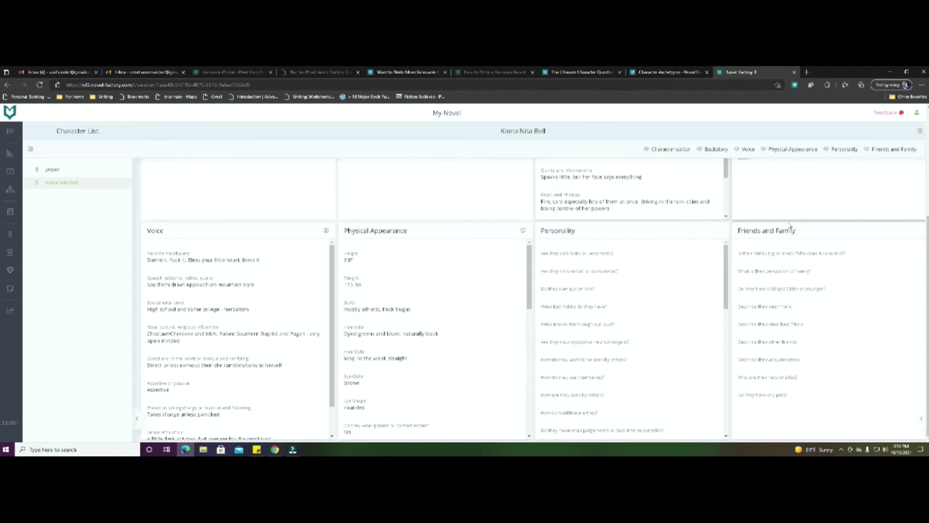
pyautogui.scroll(-5, 718, 272)
pyautogui.scroll(5, 718, 272)
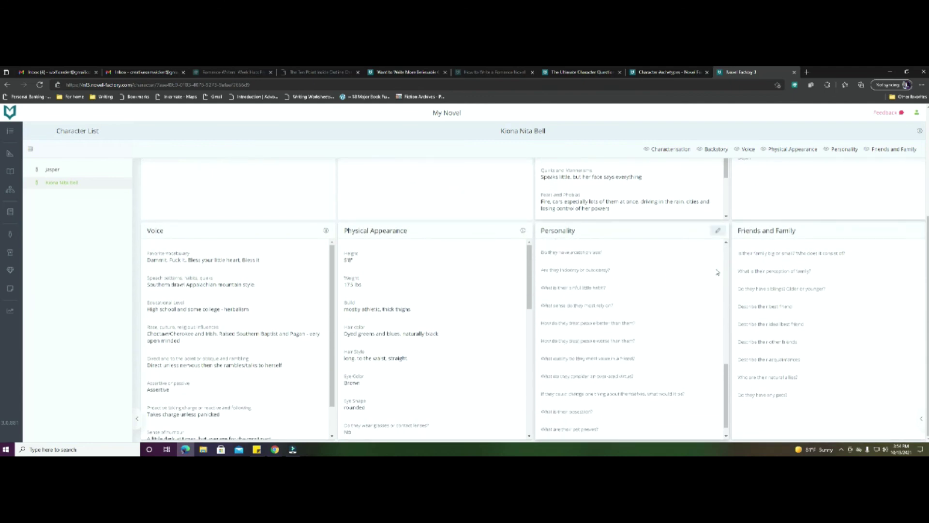
pyautogui.scroll(5, 852, 231)
pyautogui.scroll(-2, 852, 231)
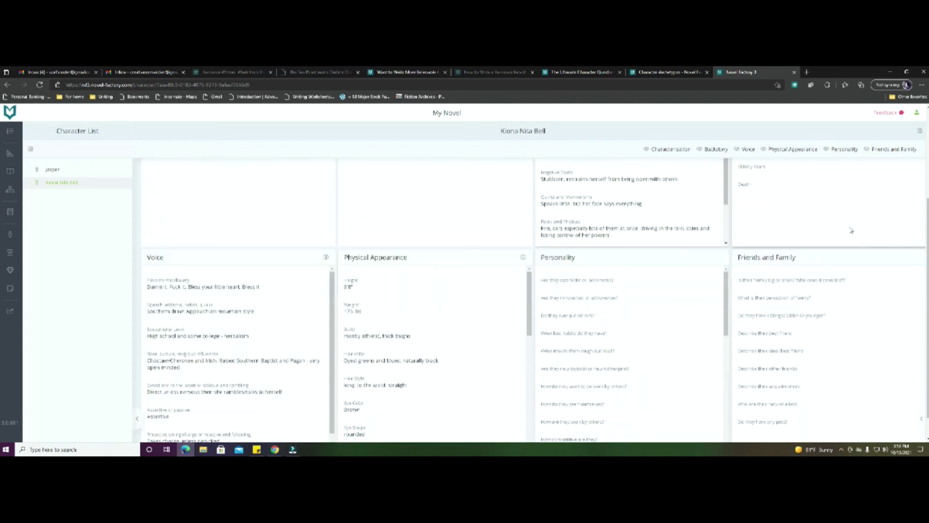
pyautogui.scroll(3, 852, 231)
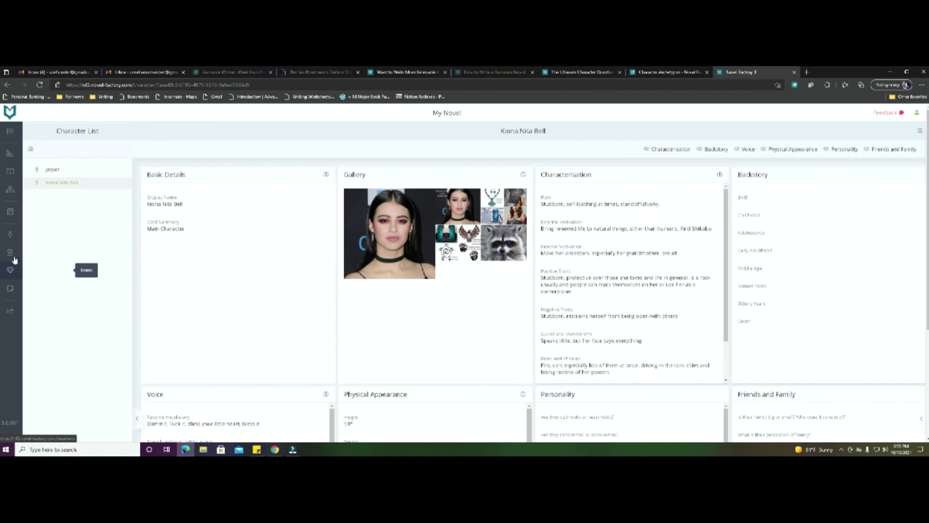
pyautogui.click(8, 173)
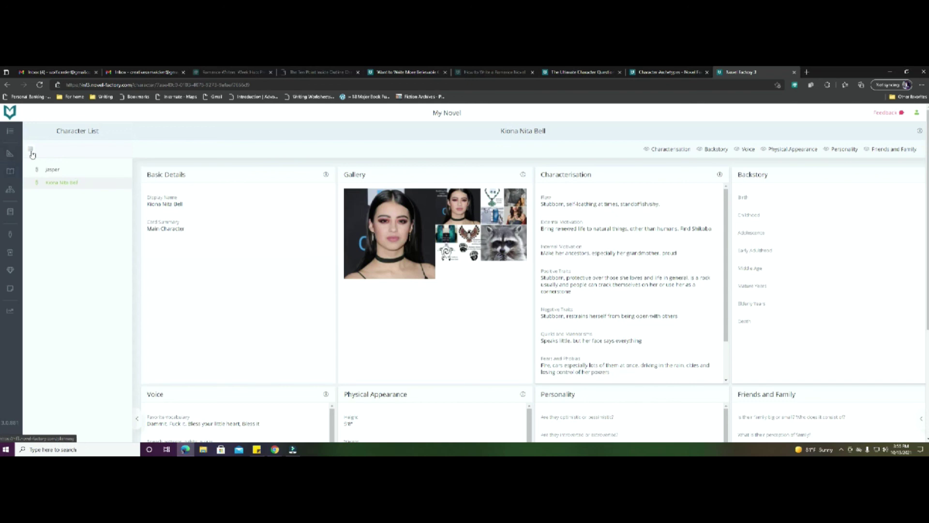